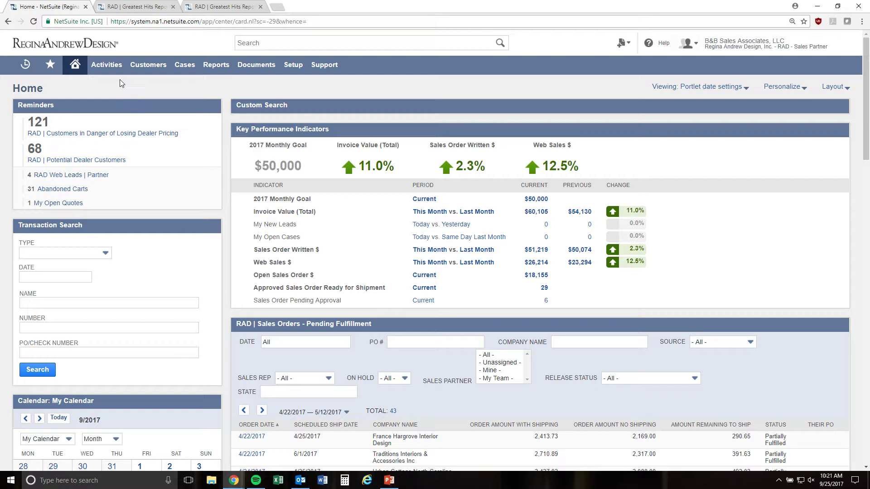
Search for "RAD | Greatest Hits Report" and open the saved search's results separately from the home page
click(278, 44)
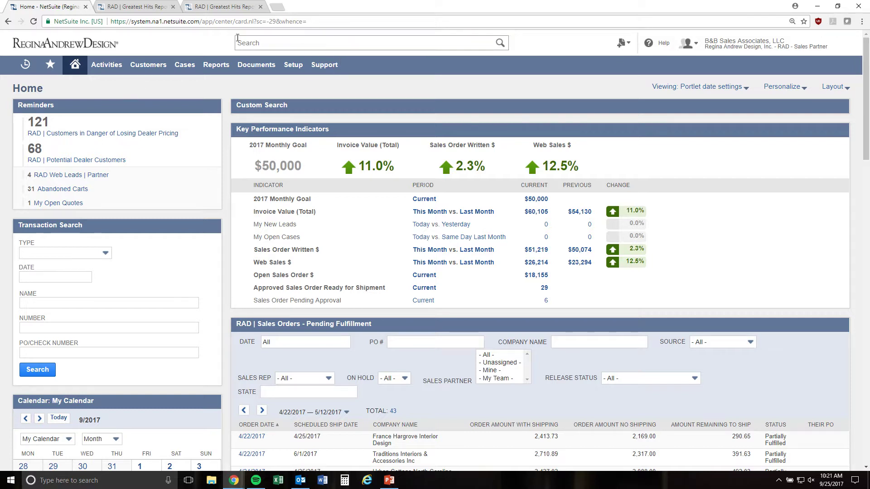
click(269, 42)
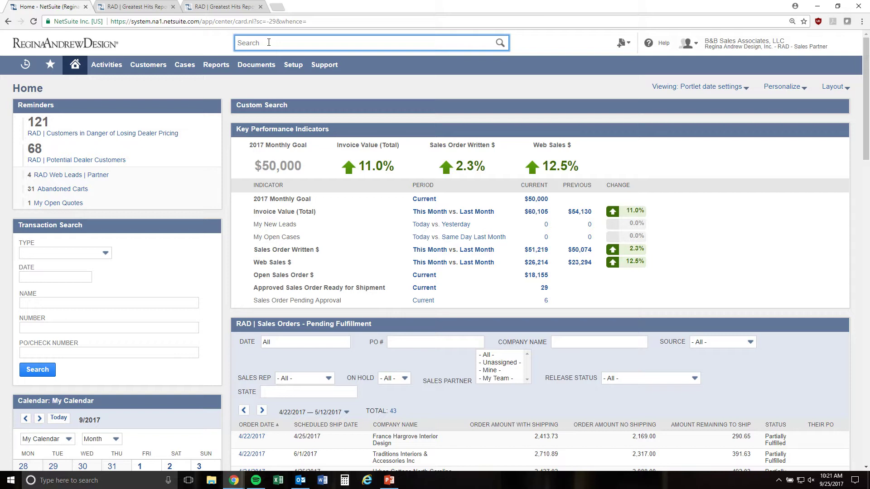
text(RAD | G)
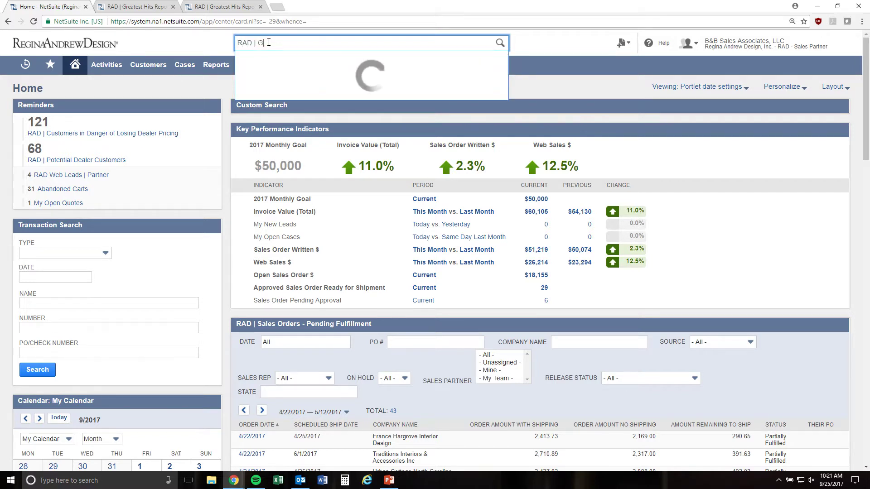
text(reatest Hits)
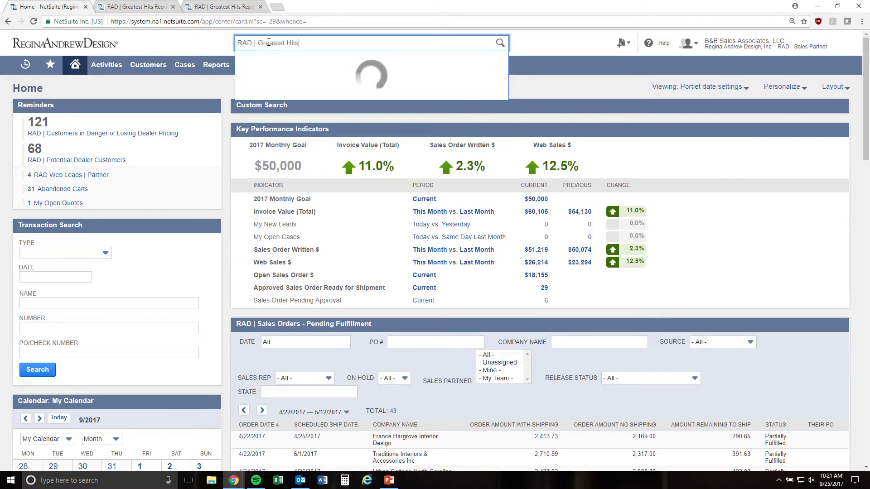
text( Report)
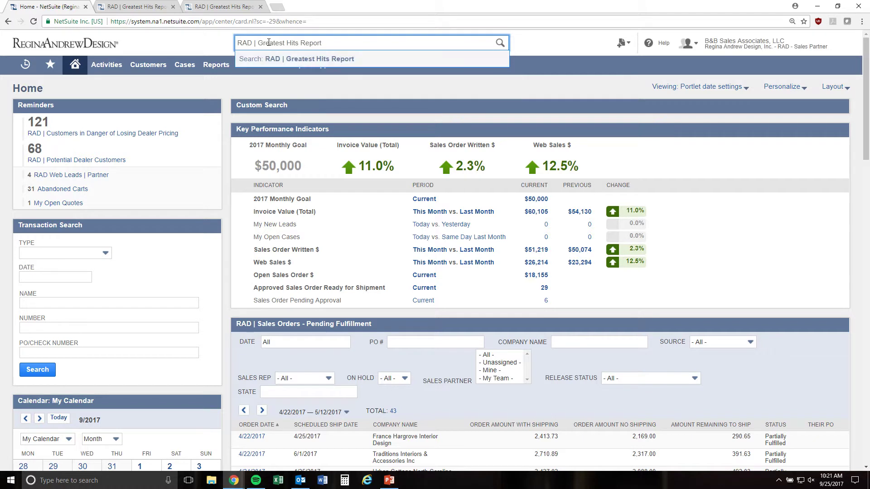
middle_click(277, 65)
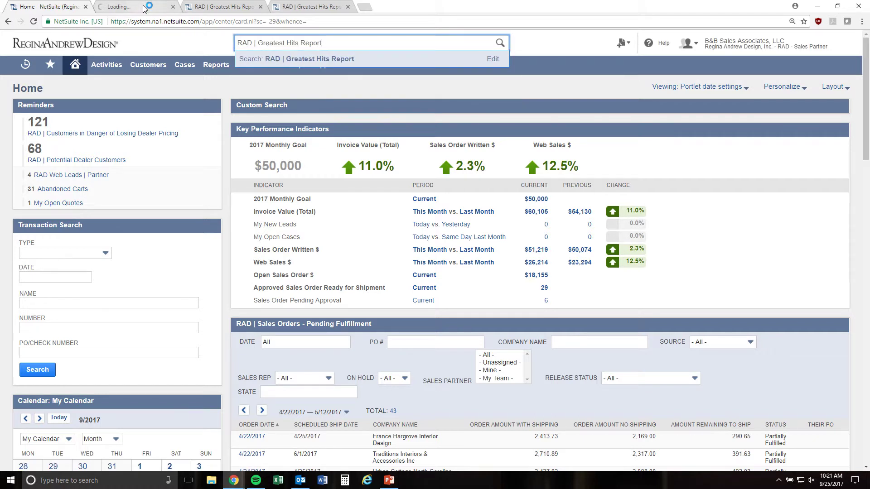
click(143, 8)
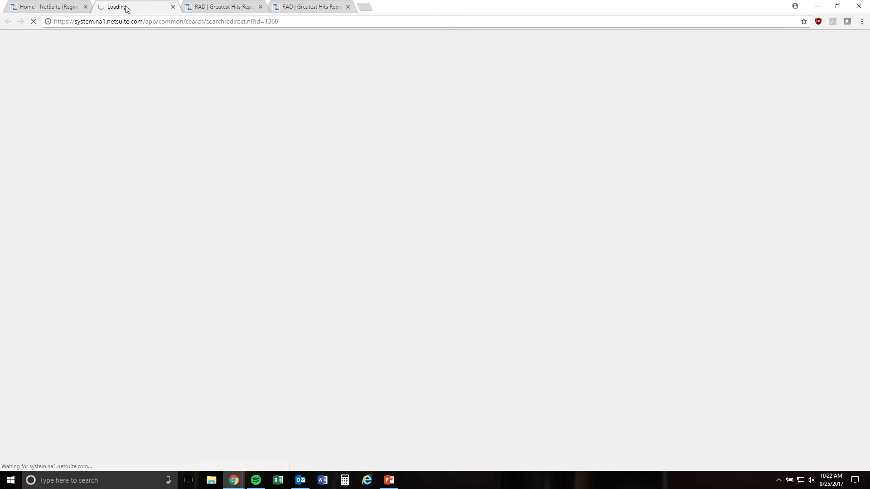
Open the File Cabinet from the home page while keeping the Greatest Hits Report results open
click(58, 8)
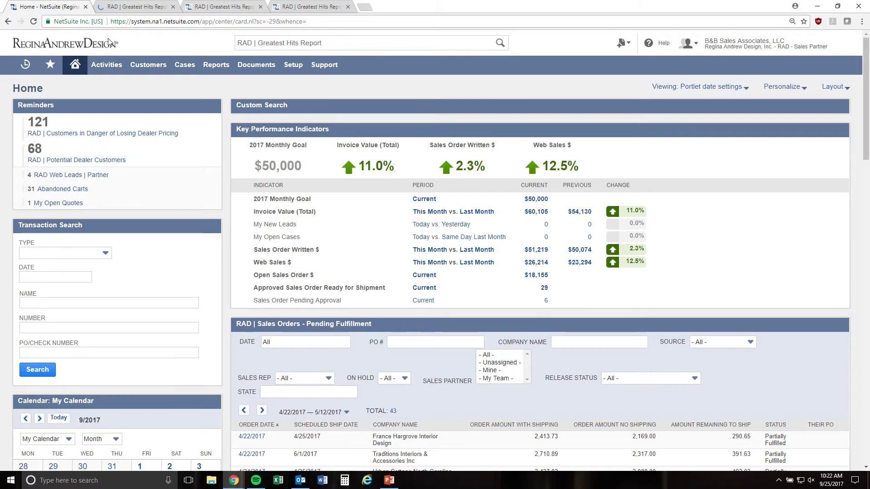
mouse_move(49, 66)
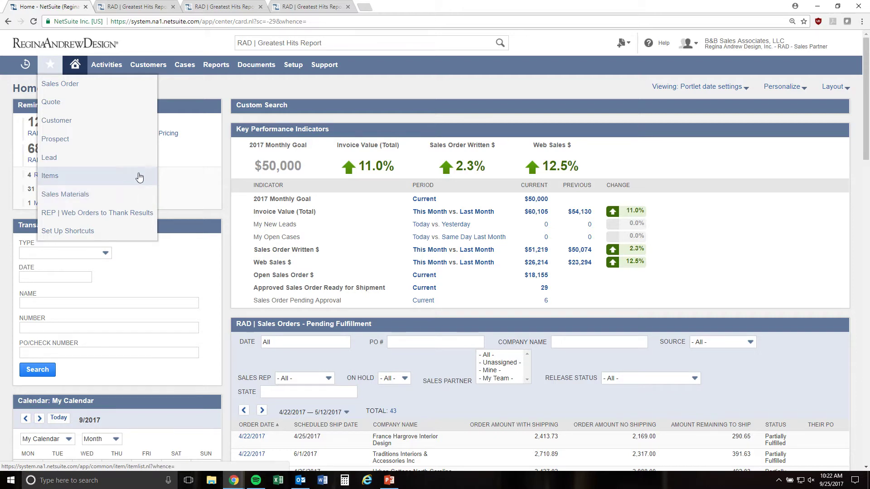
mouse_move(261, 74)
mouse_move(255, 104)
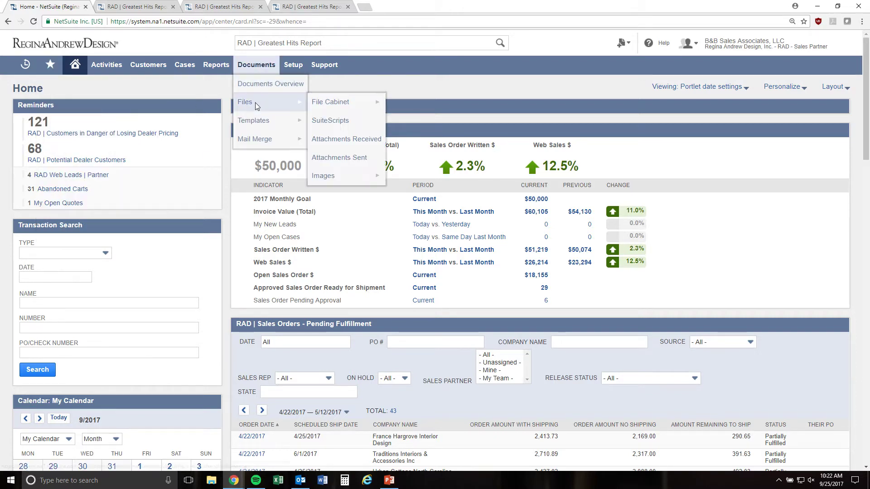
mouse_move(333, 106)
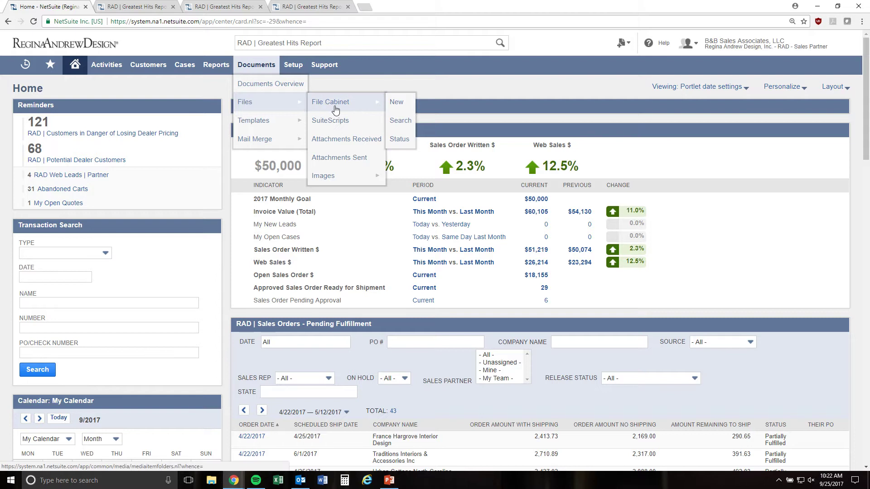
click(335, 107)
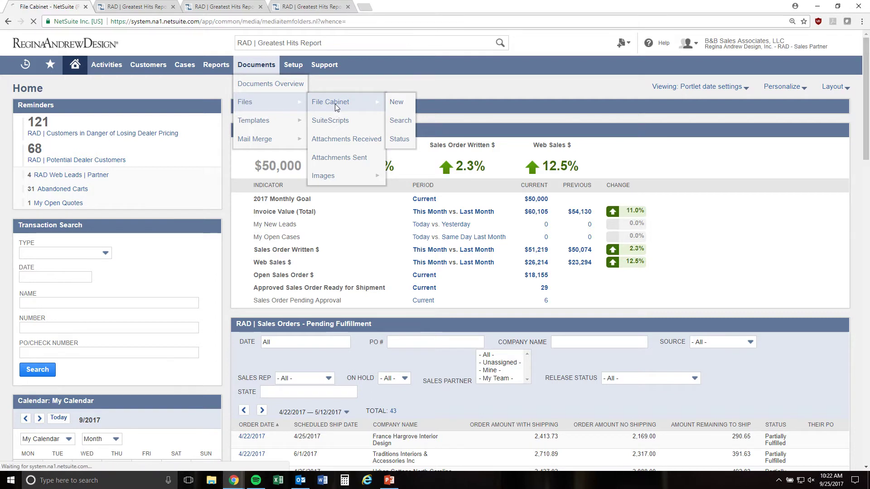
click(127, 6)
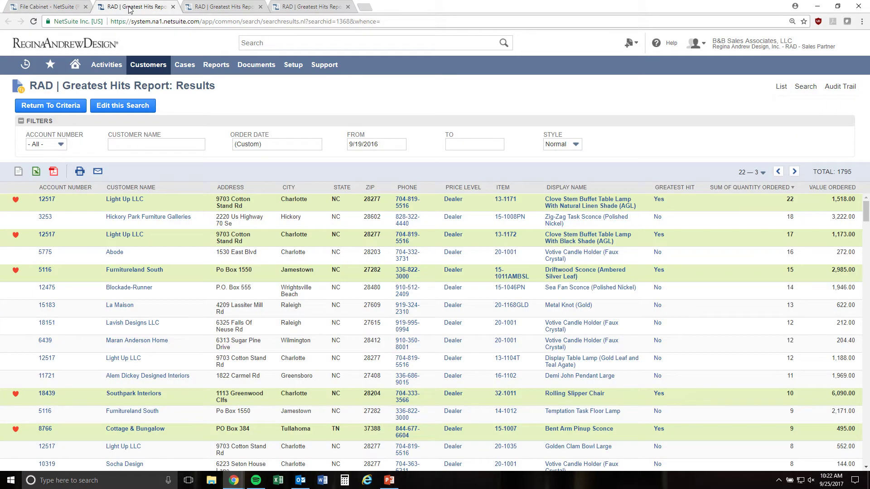
click(63, 10)
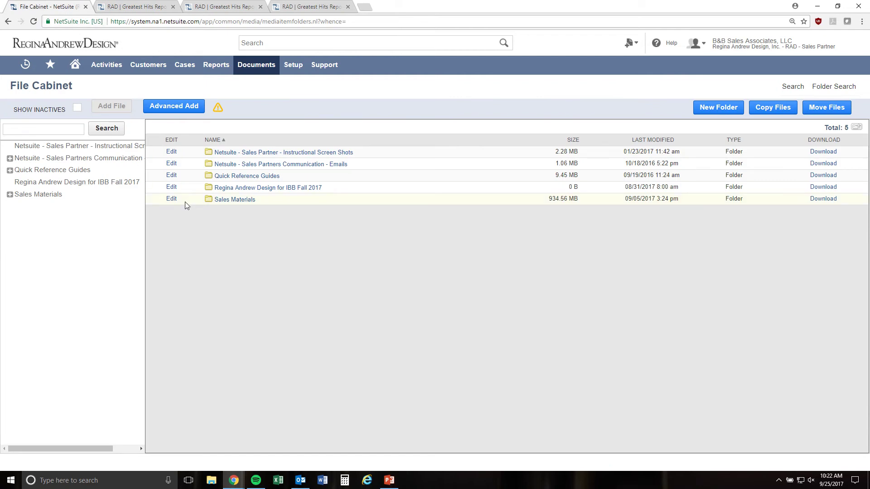
Open the Greatest Hits folder inside Sales Materials > Sales Materials
click(232, 203)
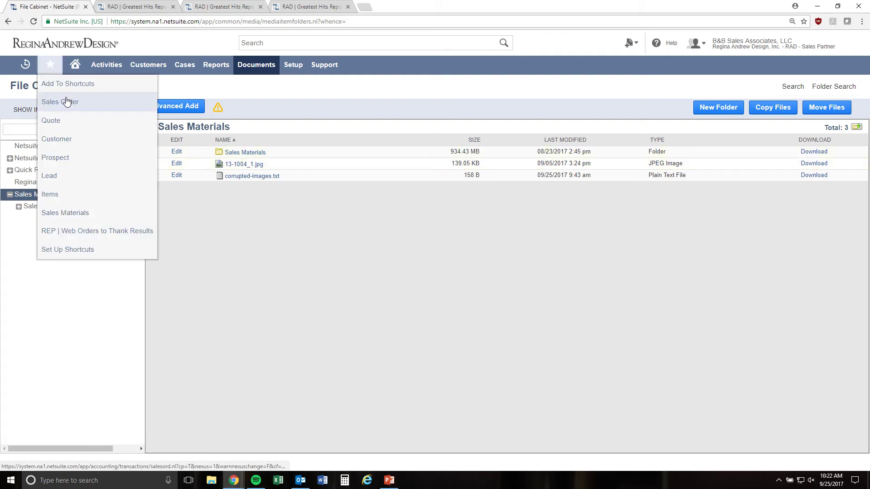
click(90, 213)
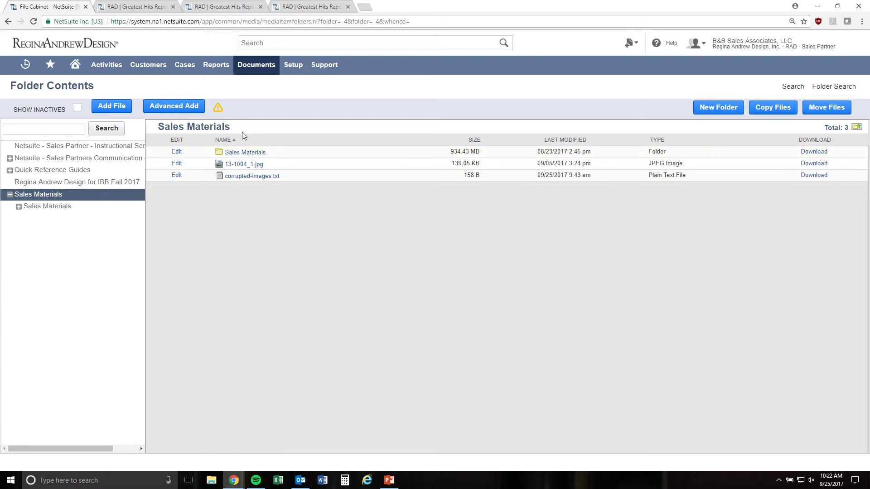
click(264, 155)
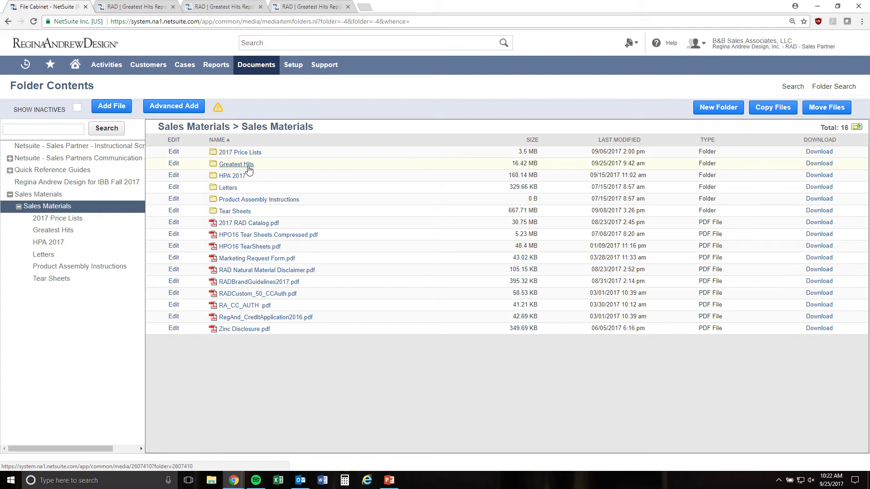
click(248, 165)
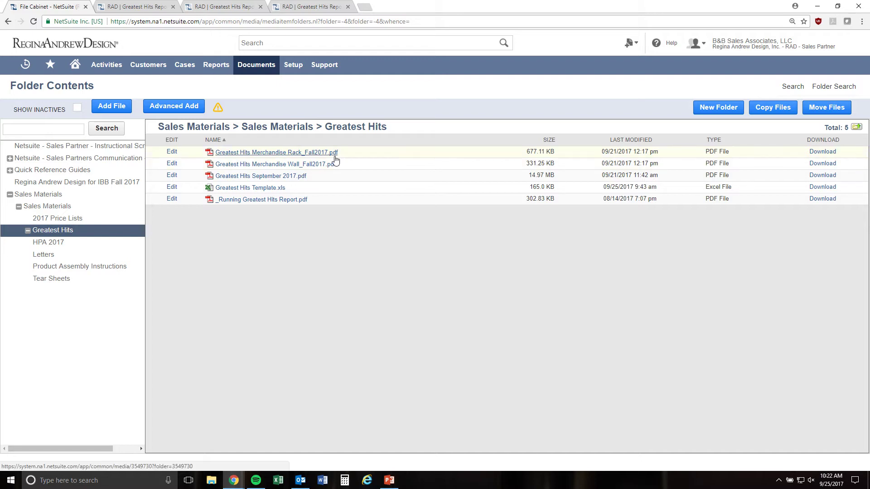
View Greatest Hits September 2017.pdf in an enlarged window and look through its table lamp and wall product pages
click(296, 181)
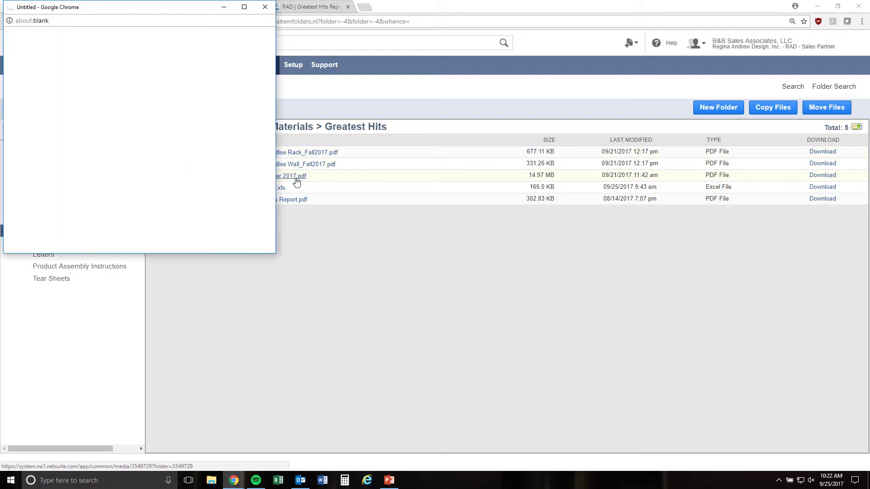
click(272, 250)
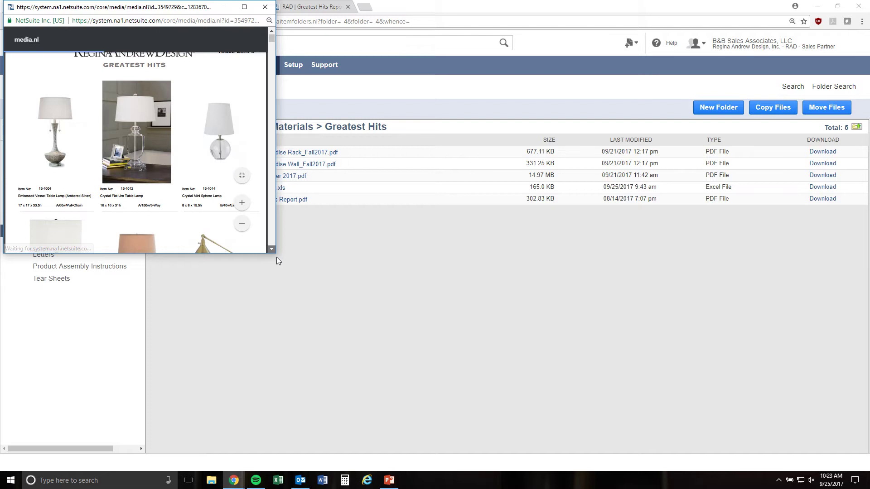
drag(277, 257, 568, 414)
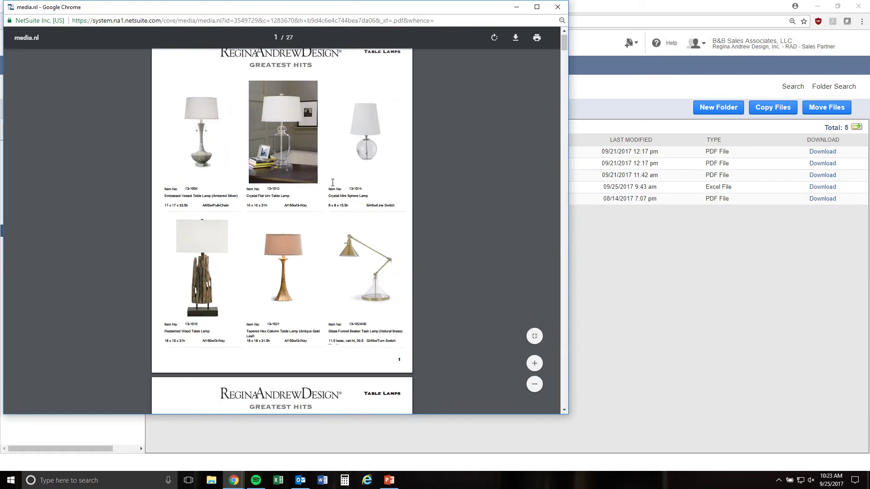
scroll(326, 154, up, 1)
scroll(349, 141, down, 20)
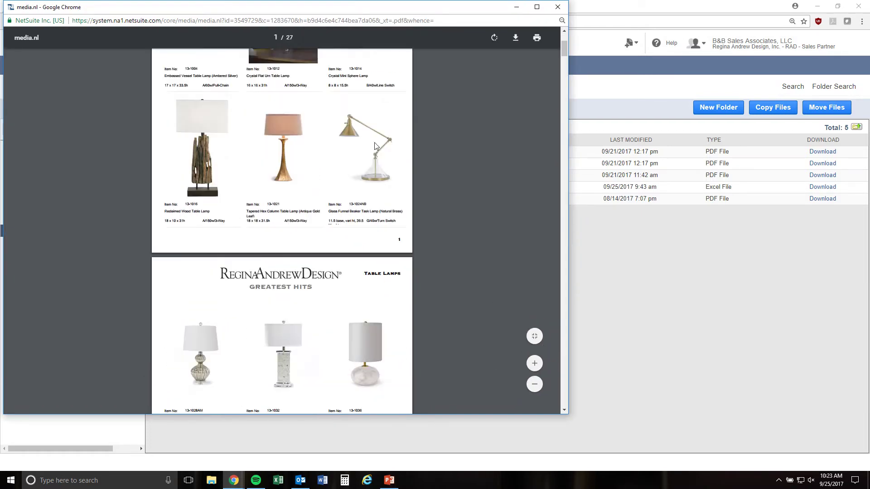
scroll(457, 144, down, 20)
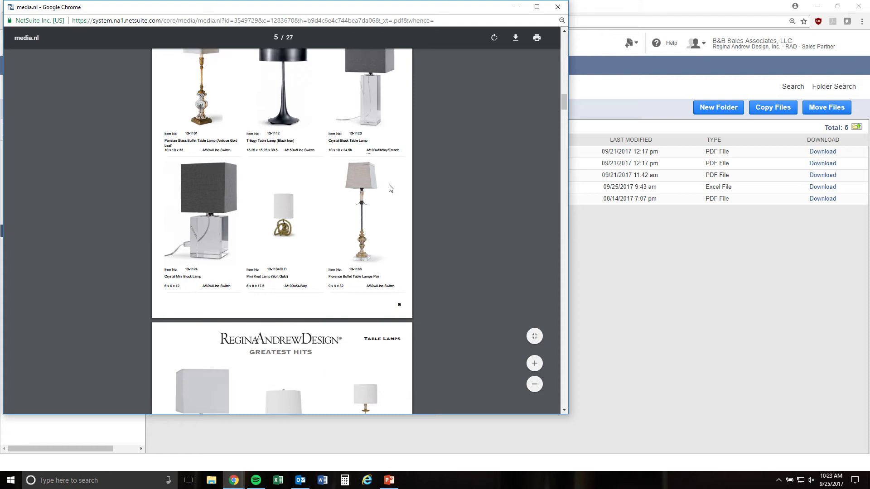
scroll(388, 168, down, 15)
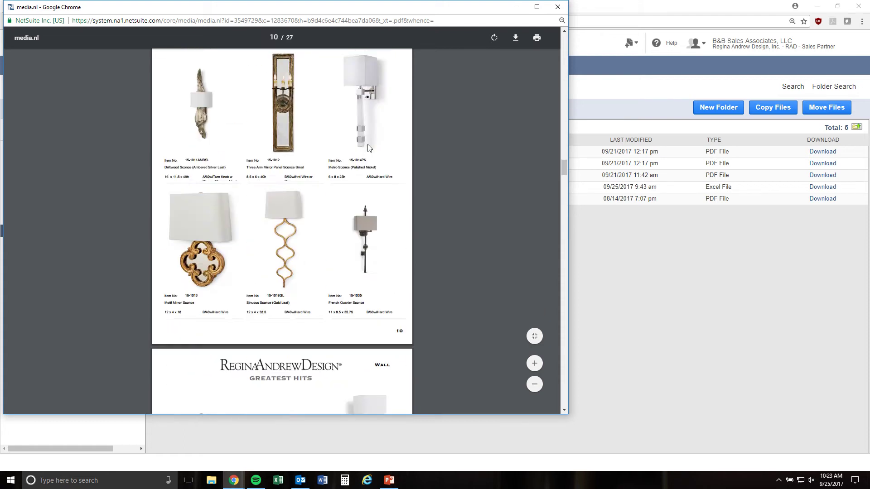
click(517, 9)
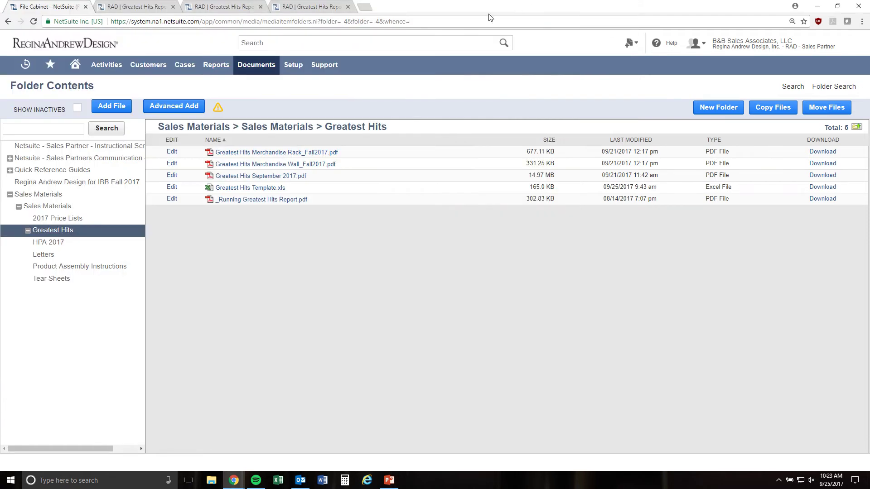
Download Greatest Hits Template.xls, open it in Excel and select cell A1 on the Data Input sheet
click(269, 190)
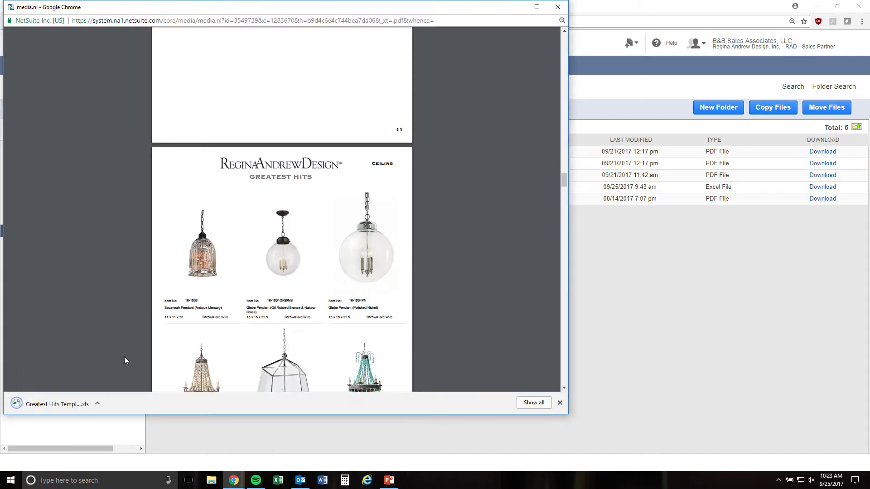
click(59, 404)
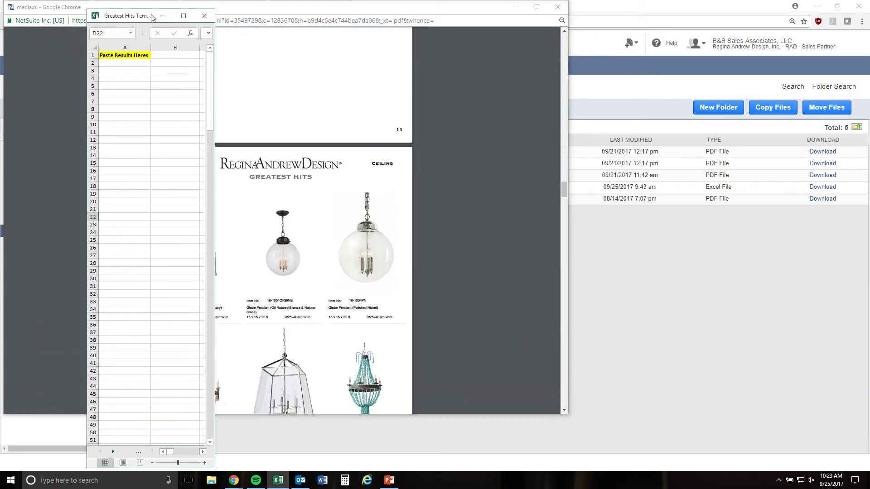
click(183, 16)
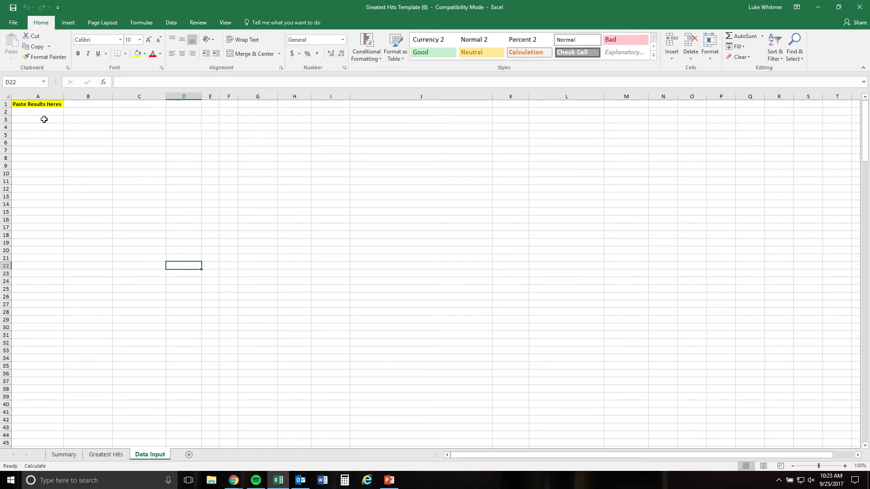
click(37, 104)
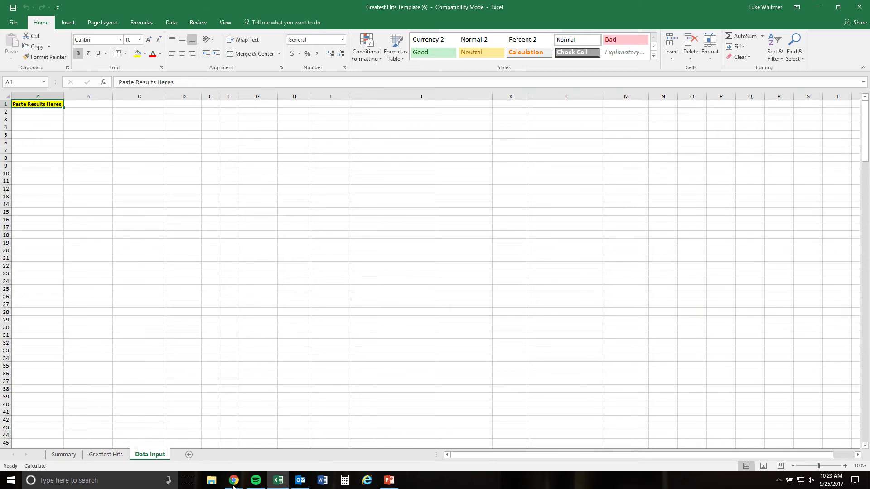
Return to Chrome, filter the Greatest Hits Report by customer name "Furnitureland South" and switch to the next open copy of the report
mouse_move(232, 486)
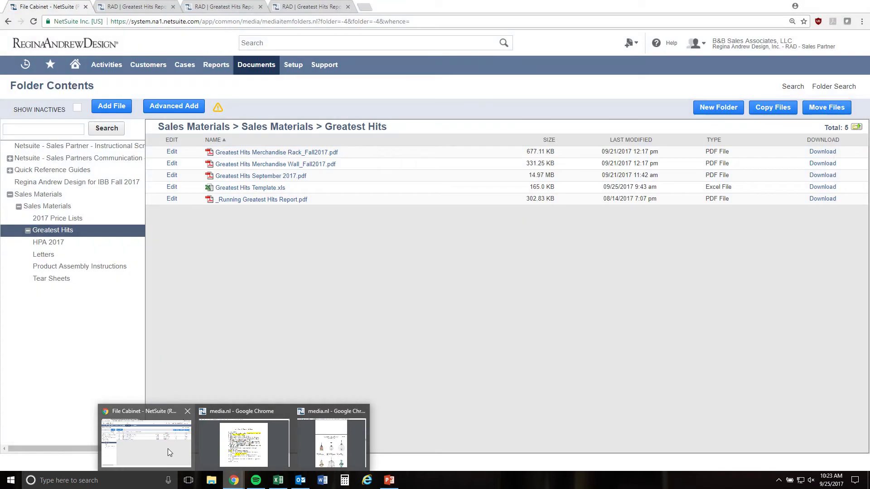
click(168, 448)
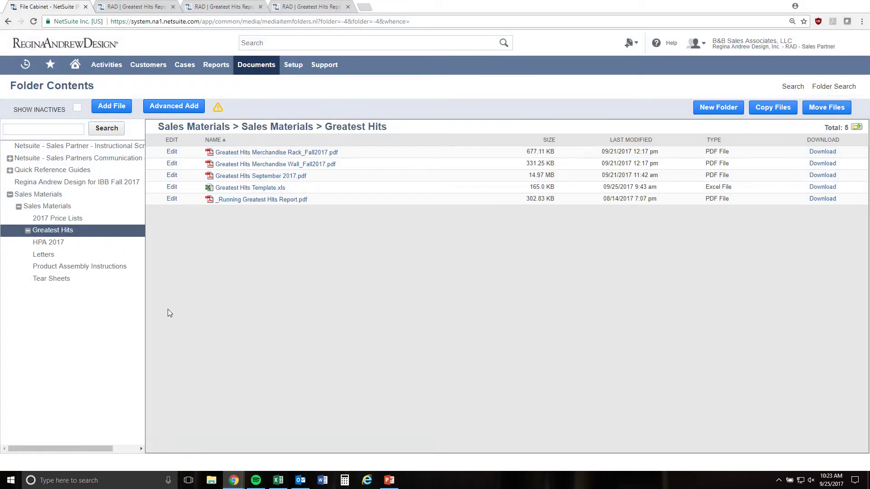
click(137, 7)
click(161, 146)
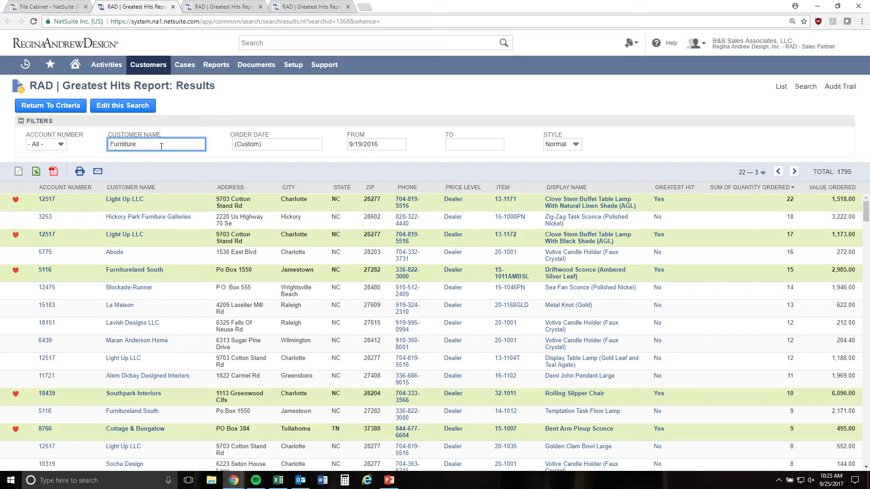
text(Furnitureland South)
key(Return)
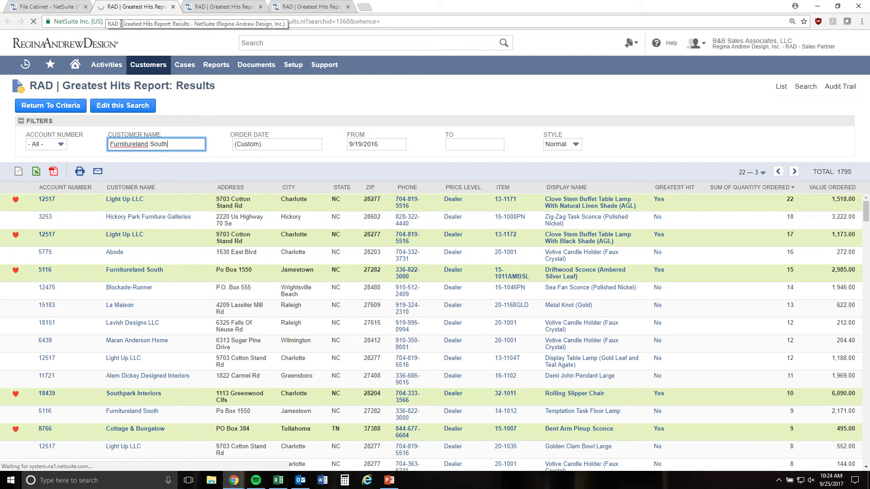
click(215, 150)
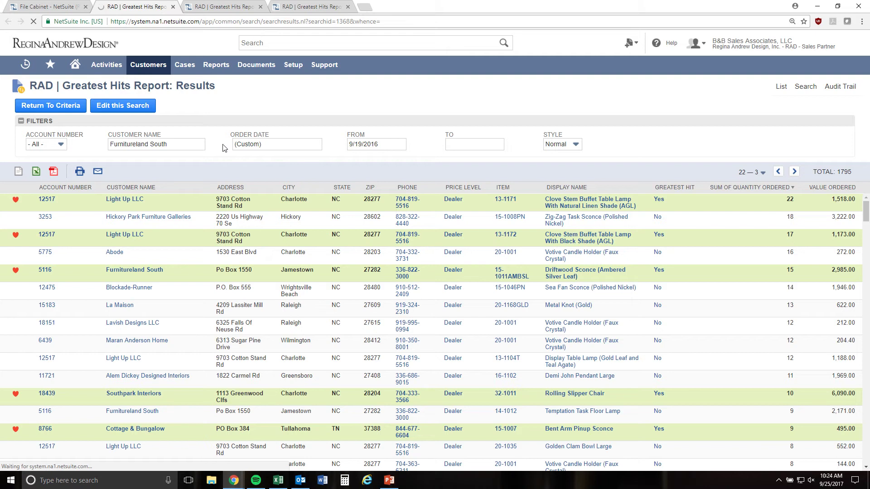
click(217, 7)
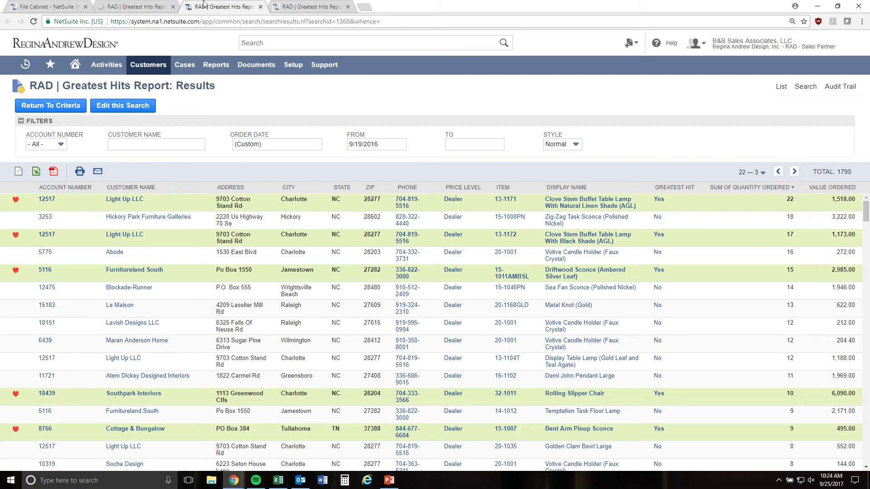
Export the Greatest Hits Report results filtered for Furnitureland South to an Excel file and open the downloaded workbook
click(317, 8)
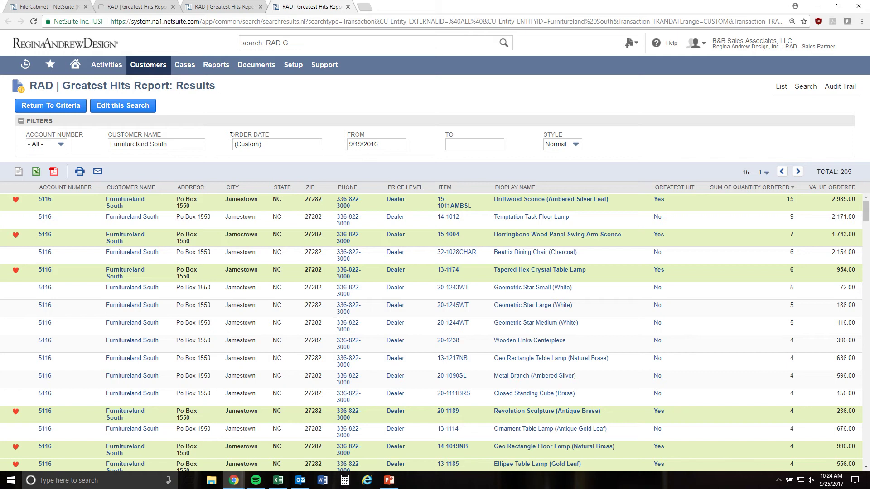
scroll(167, 290, down, 7)
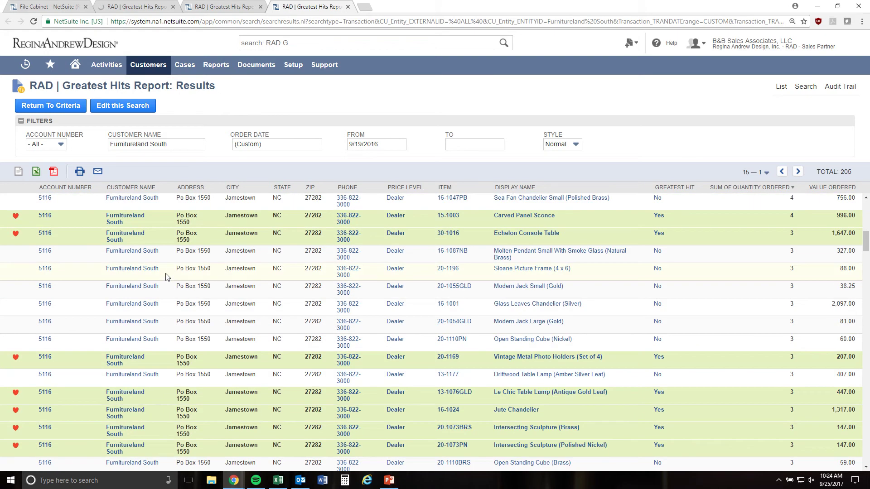
scroll(165, 278, down, 10)
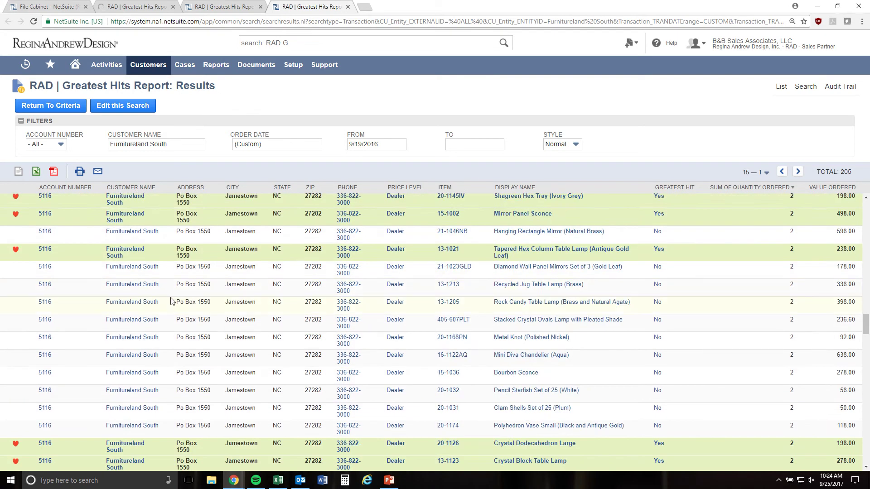
scroll(168, 290, down, 8)
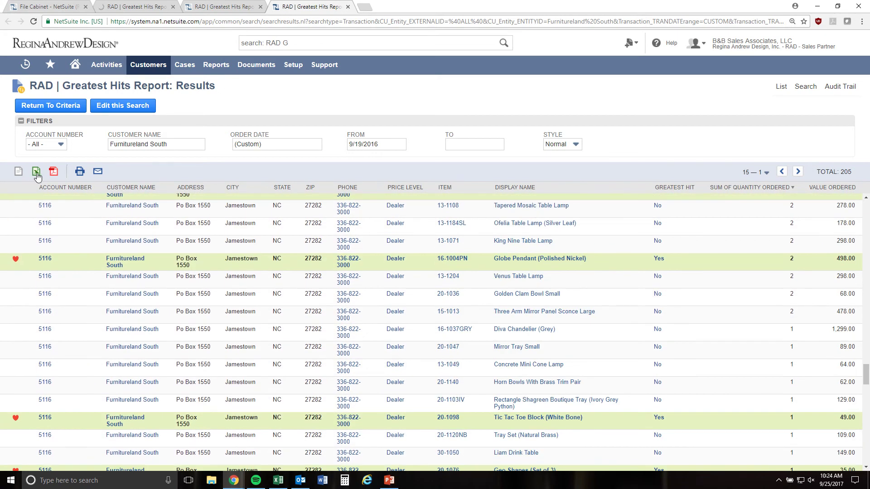
click(36, 174)
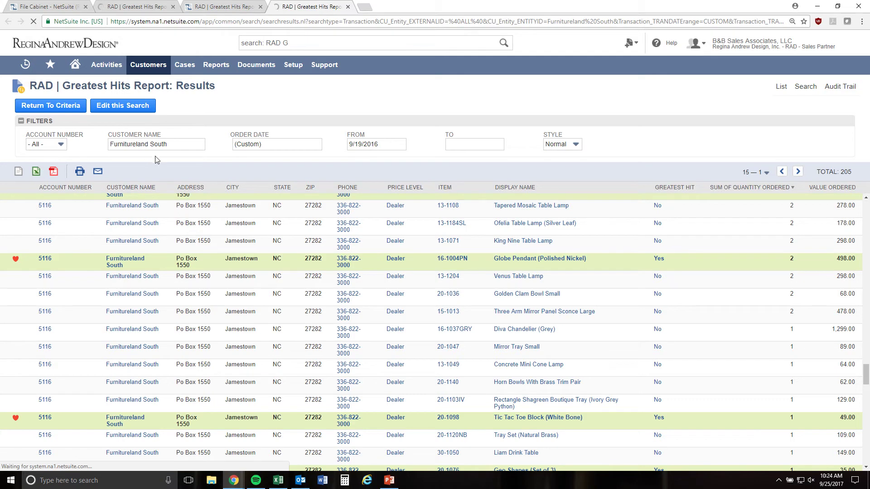
click(134, 5)
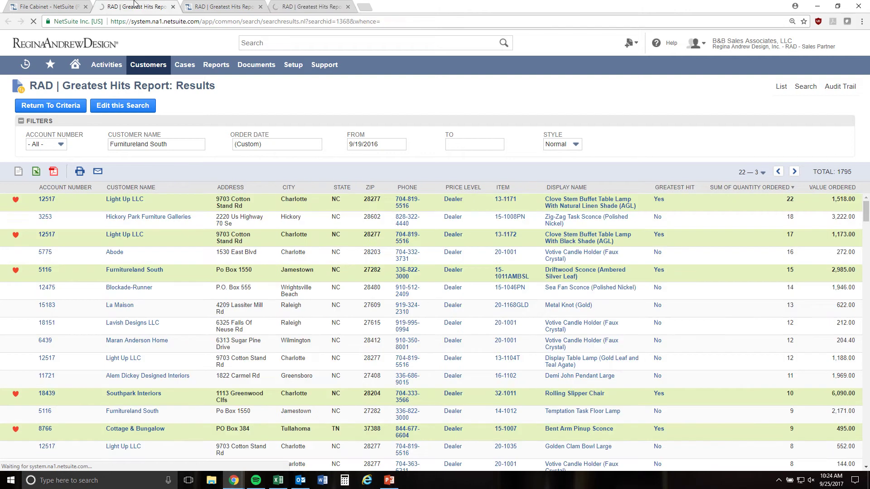
click(179, 145)
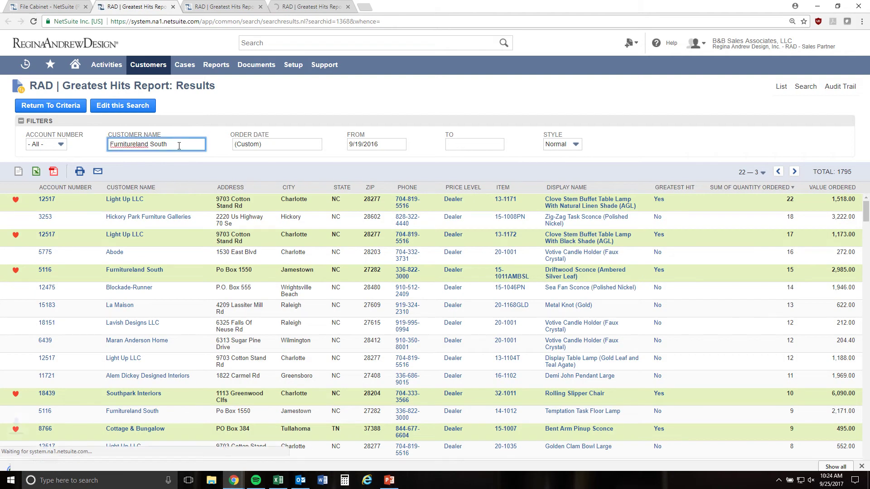
click(68, 460)
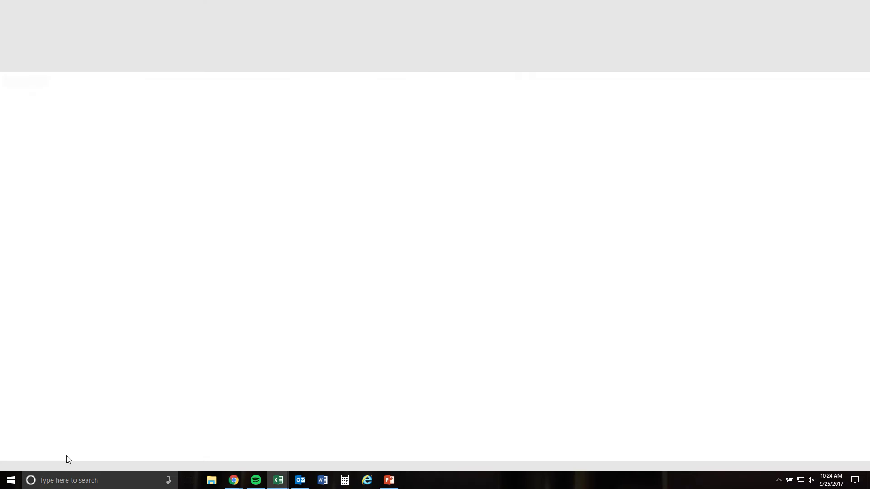
Glance back at the report in Chrome, return to the RADGreatestHitsReportResults854 workbook in Excel and autofit all its column widths
mouse_move(234, 483)
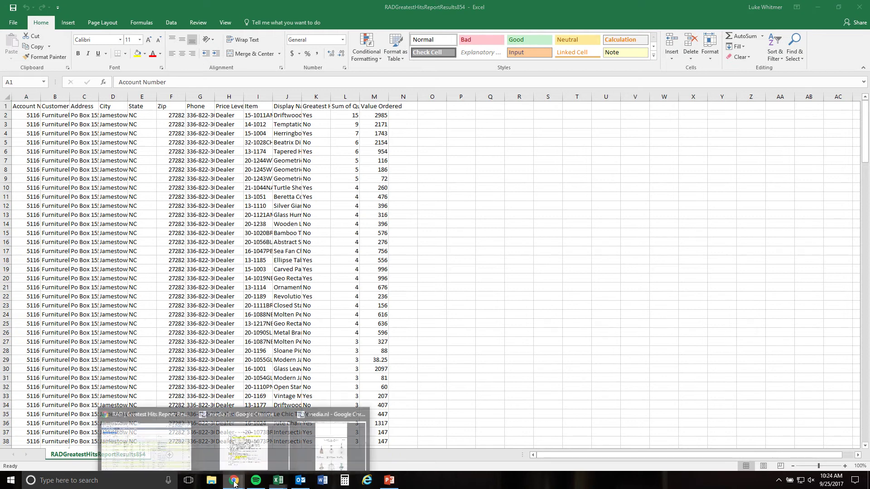
click(145, 446)
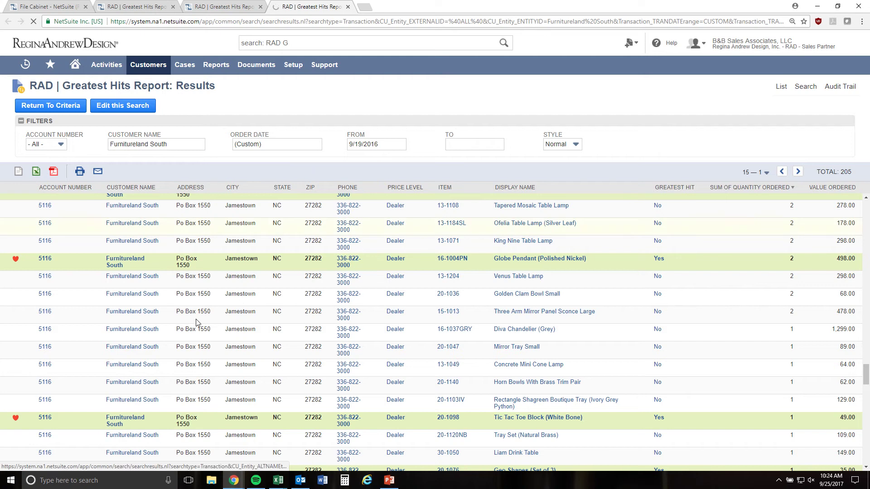
mouse_move(278, 479)
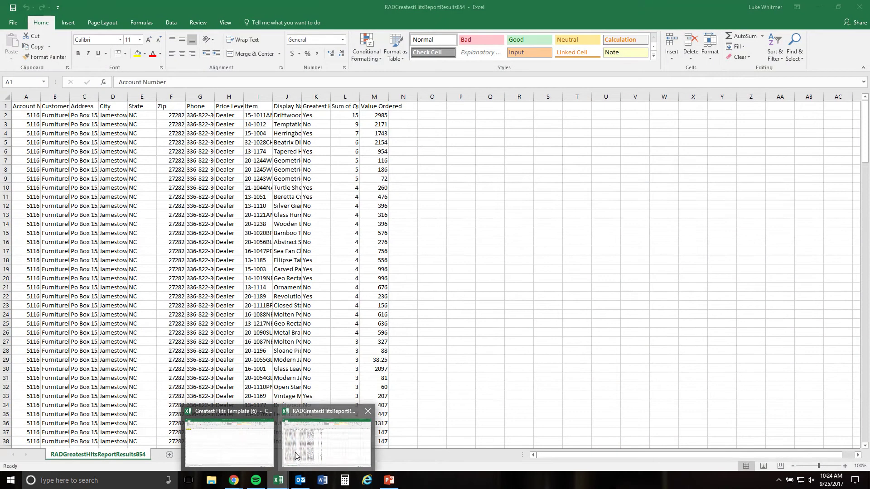
click(293, 453)
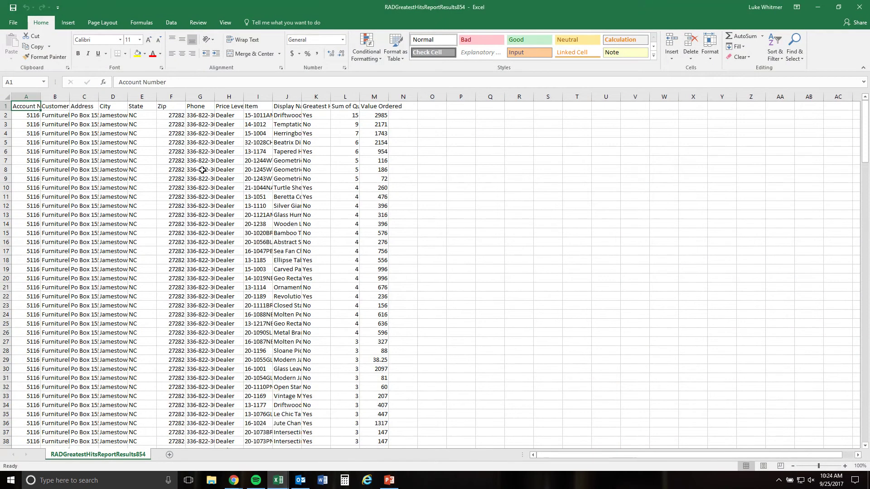
click(7, 97)
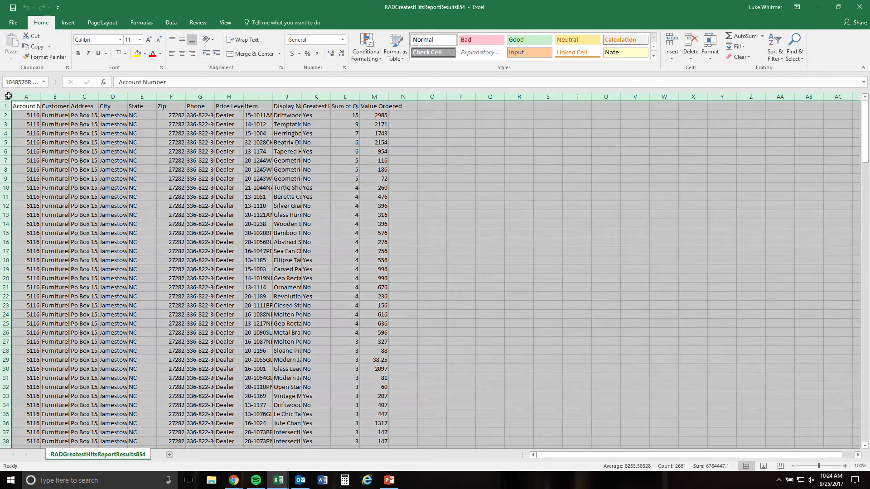
double_click(41, 98)
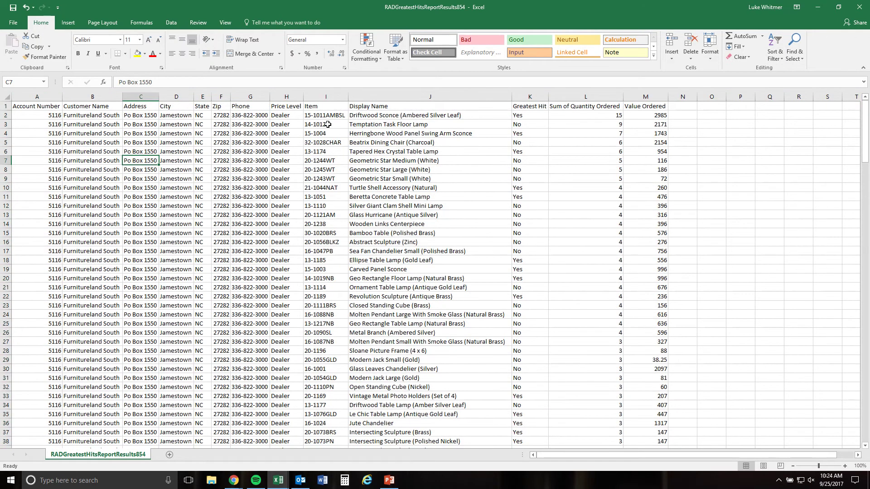
Copy the entire results worksheet from the RADGreatestHitsReportResults854 workbook, including the header row
scroll(340, 150, down, 8)
scroll(355, 189, down, 11)
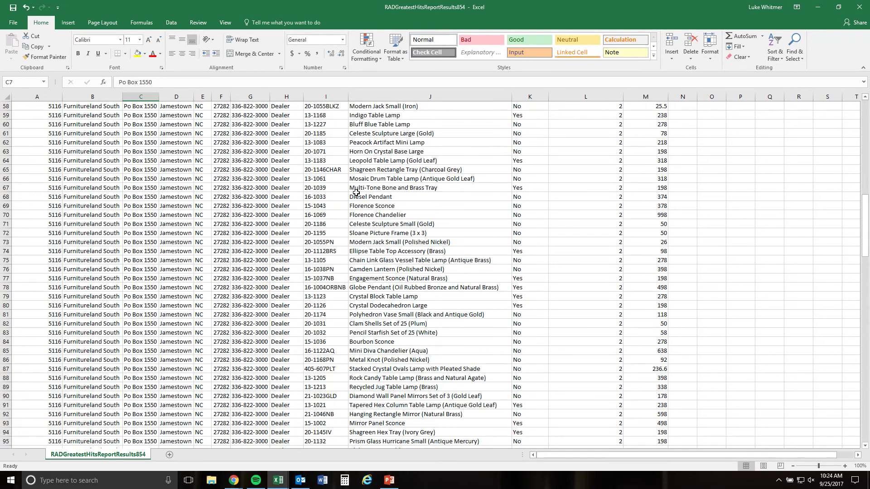
scroll(349, 200, up, 19)
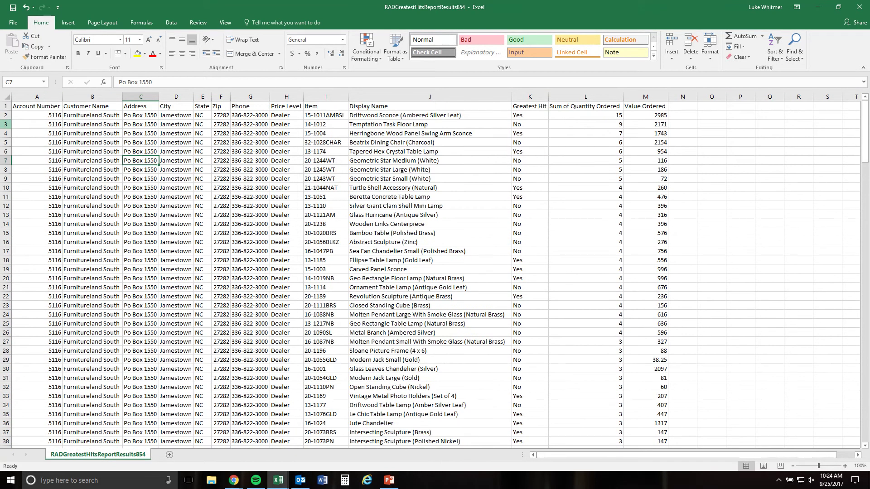
click(8, 97)
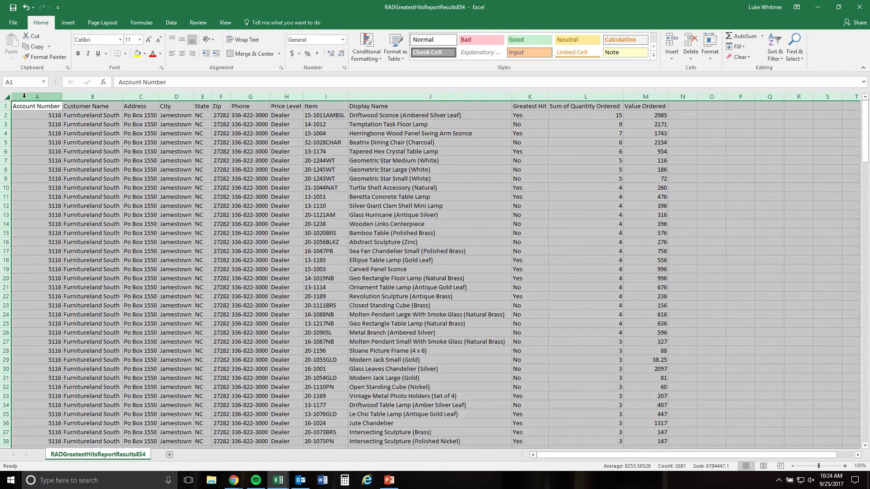
click(2, 106)
click(8, 96)
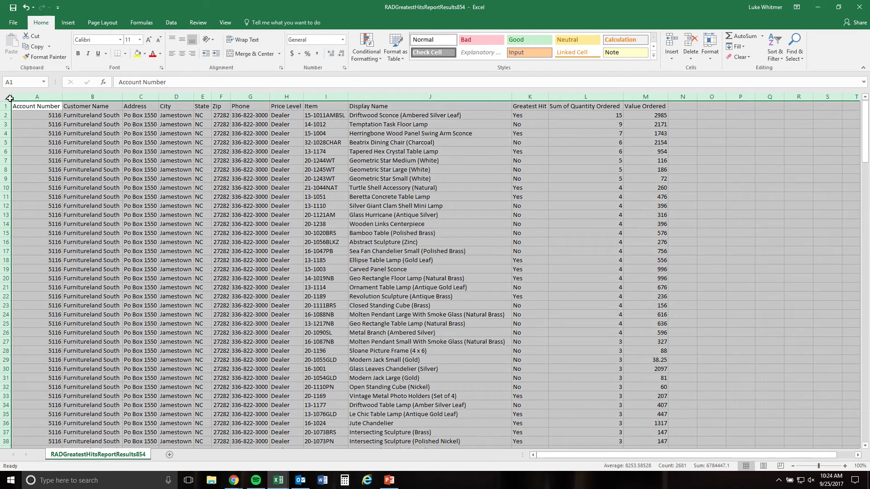
key(ctrl+c)
right_click(23, 109)
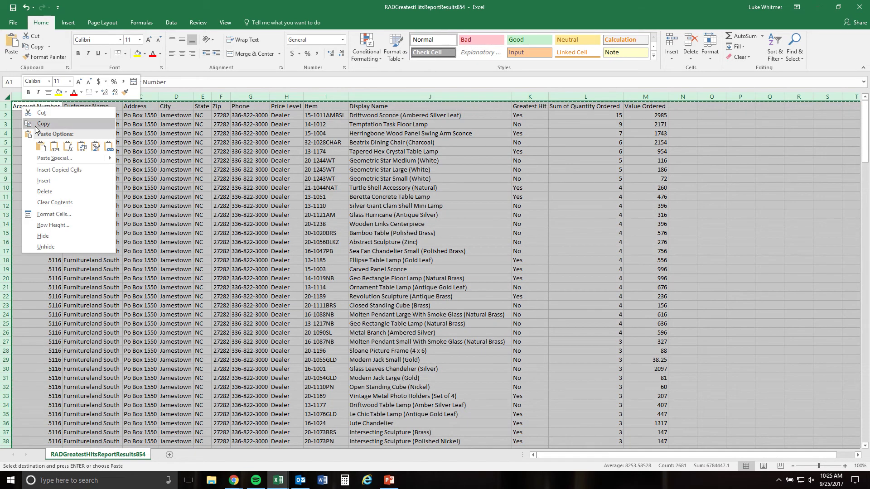
key(Escape)
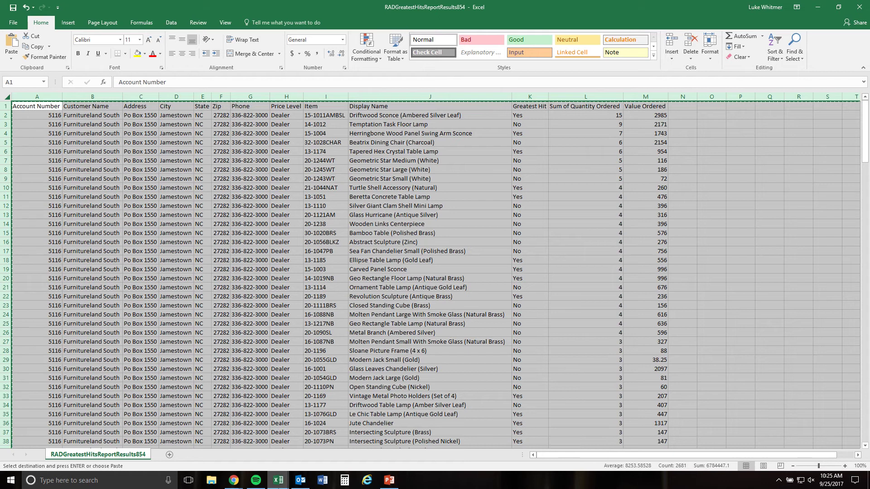
Switch to the Greatest Hits Template workbook and paste the copied results at cell A1 of the Data Input sheet
click(277, 480)
click(253, 455)
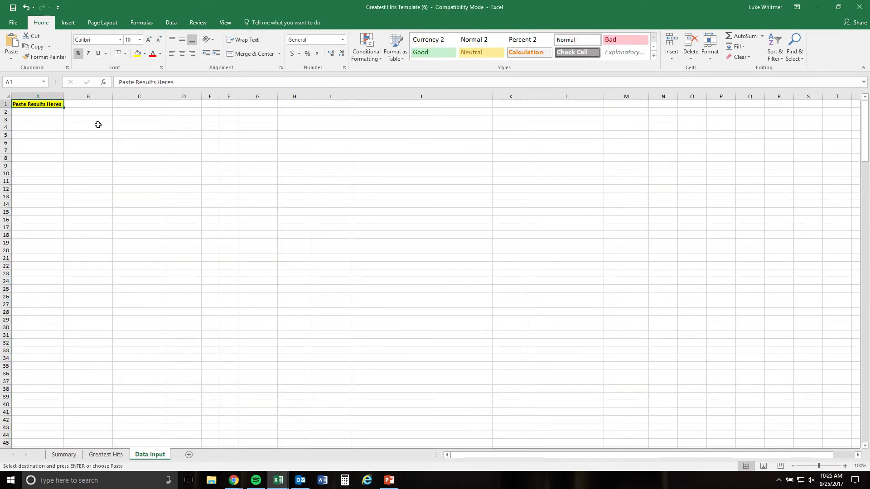
key(Down)
click(49, 104)
right_click(37, 104)
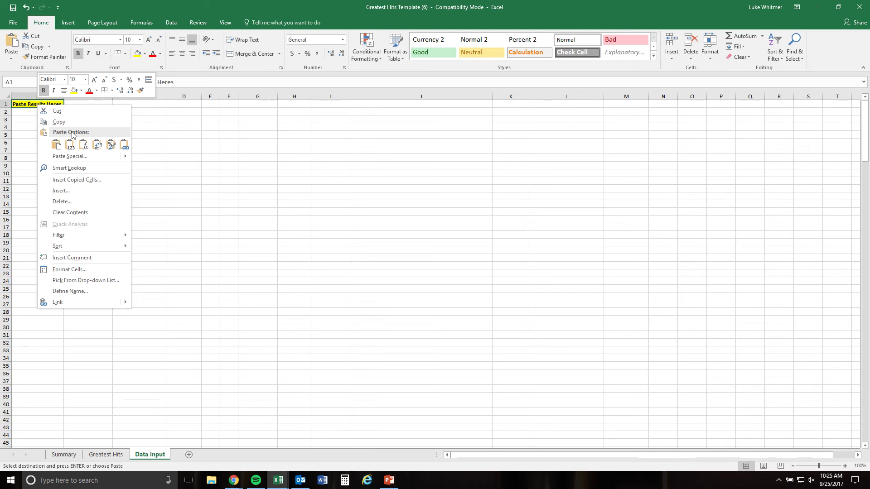
click(56, 144)
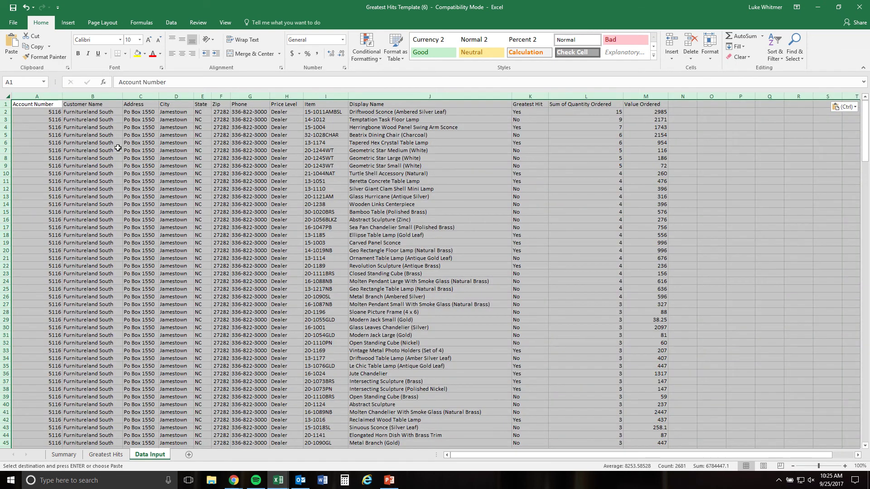
click(118, 148)
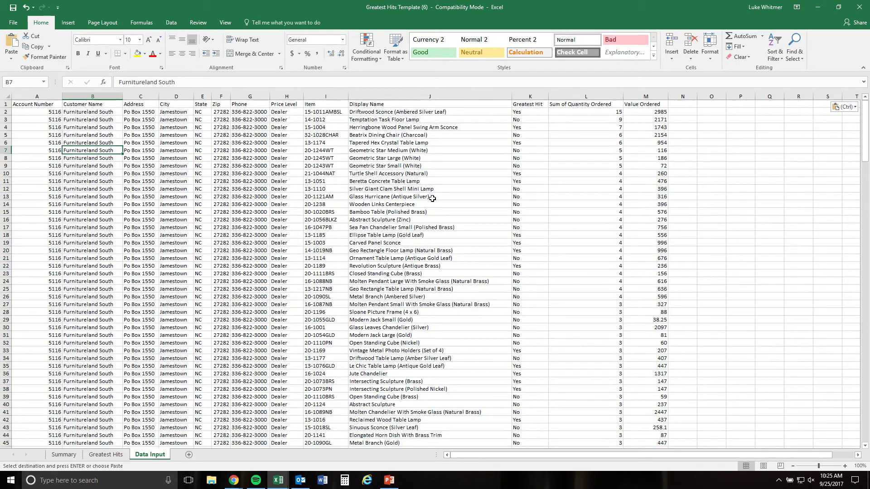
Review the Total Greatest Hits Orders and the order total since 9/19/2016 on the Summary sheet
click(63, 454)
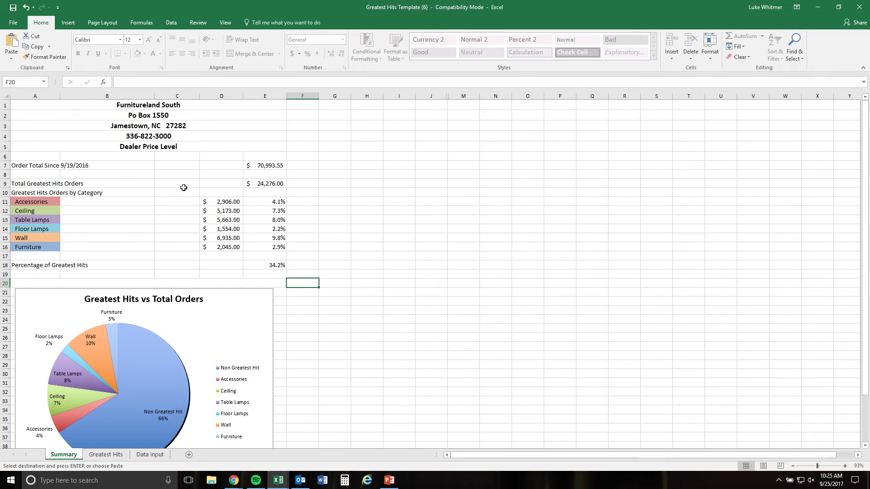
click(277, 182)
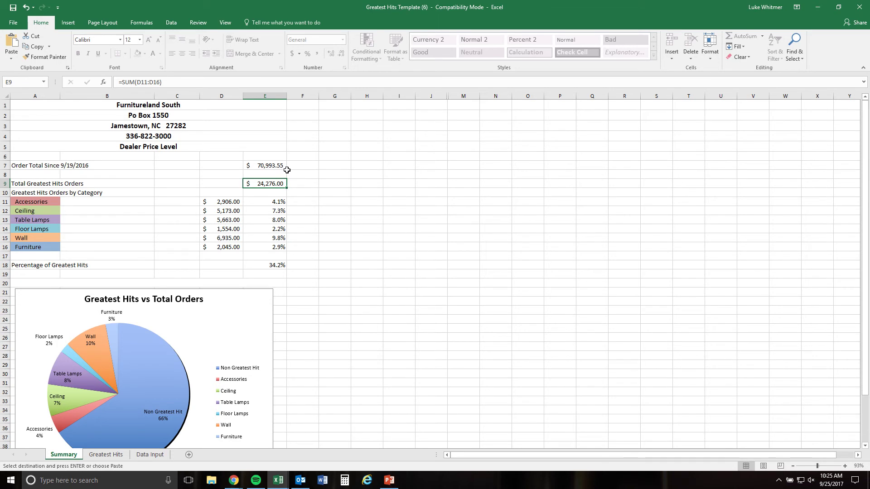
click(272, 165)
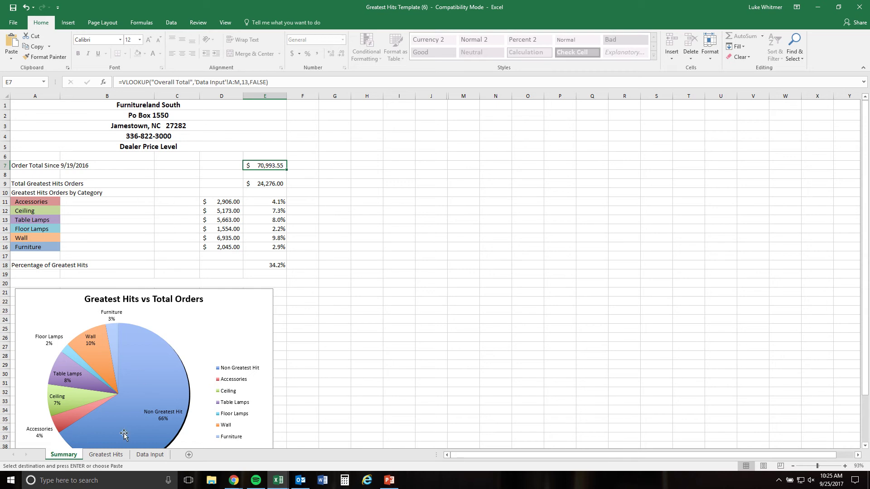
View the Greatest Hits sheet and examine its dealer prices, quantities purchased and sales per product
click(106, 454)
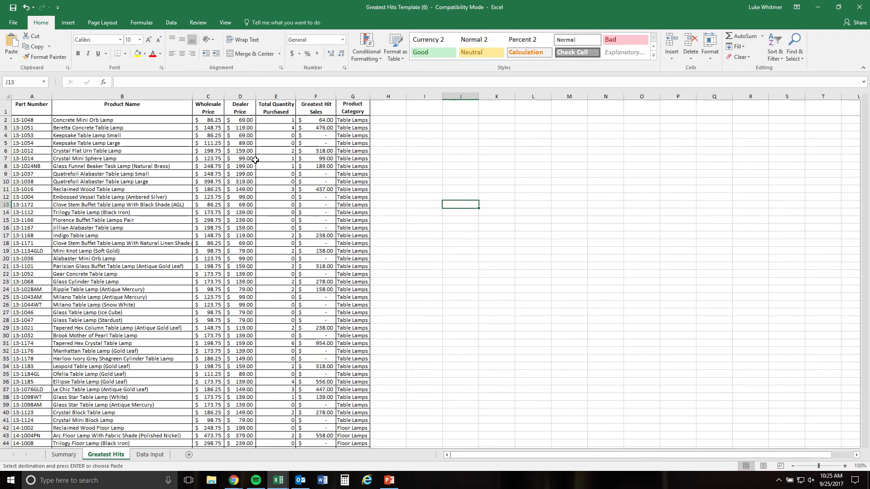
scroll(269, 147, down, 5)
scroll(270, 151, up, 5)
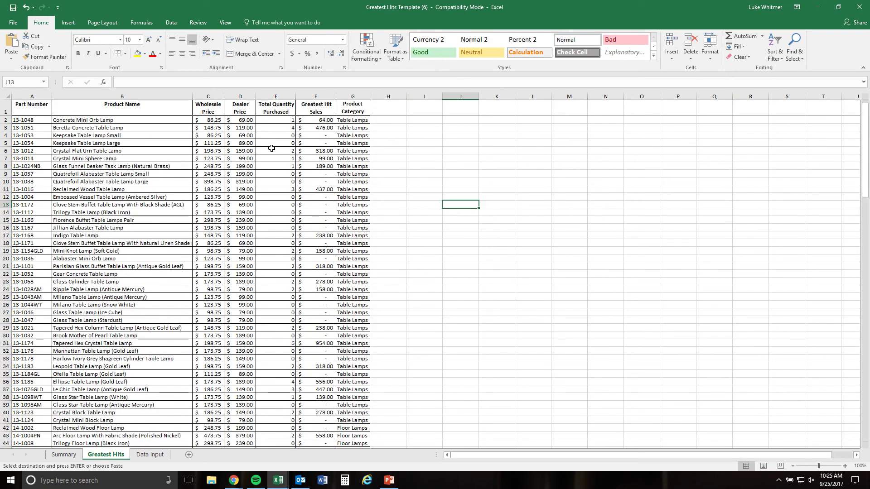
click(249, 181)
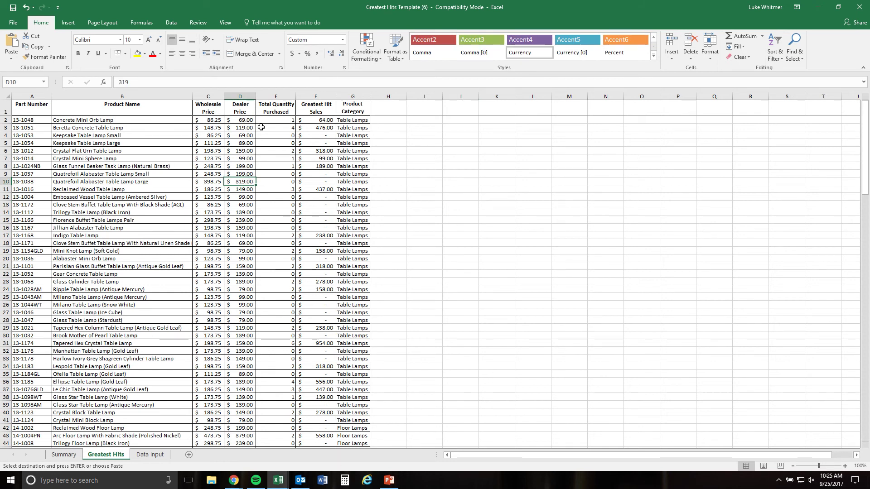
Switch to the Greatest Hits PDF in Chrome, look through its ceiling product pages and close that window
mouse_move(233, 479)
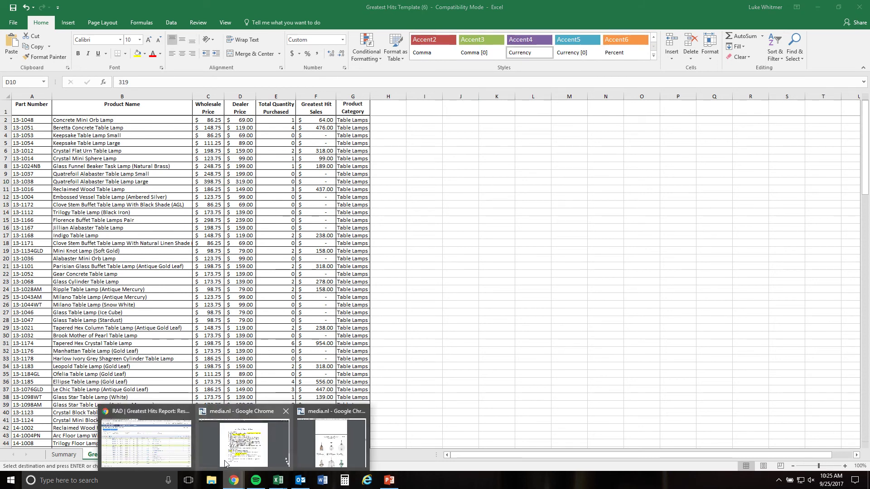
click(330, 449)
scroll(343, 136, down, 15)
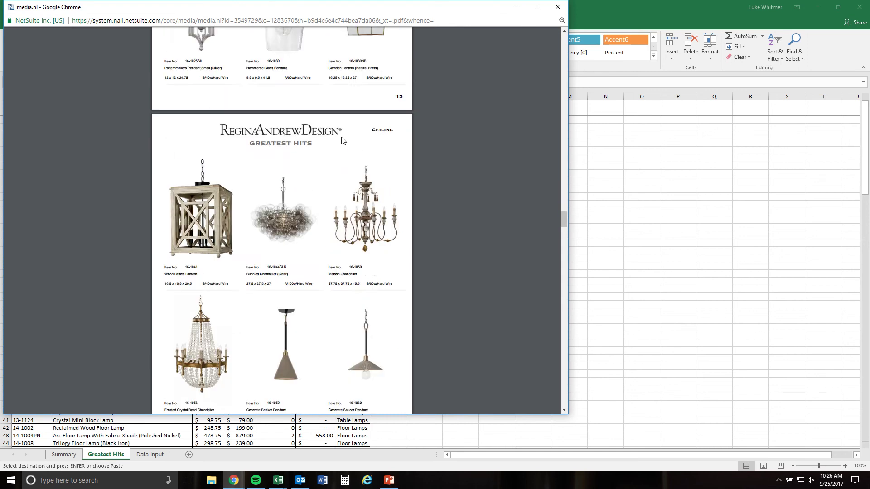
scroll(343, 143, down, 5)
click(557, 7)
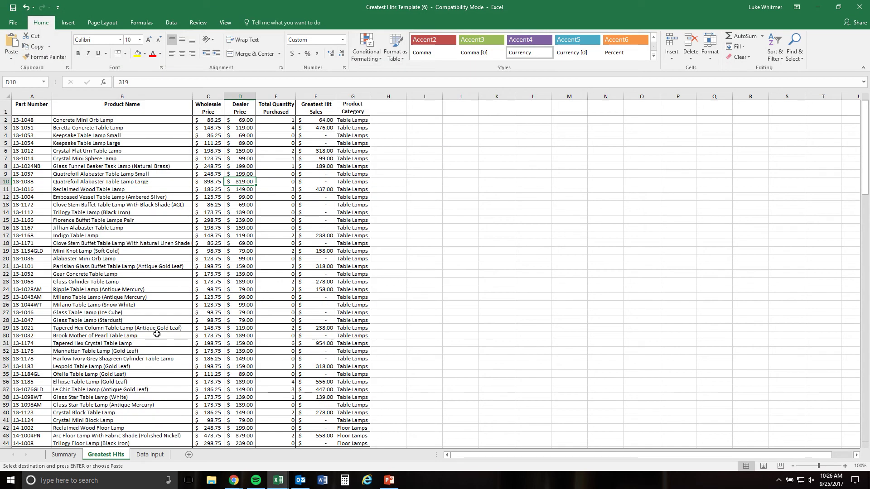
Look through the Greatest Hits sheet's product rows from table lamps down to the furniture category
click(166, 323)
scroll(172, 300, down, 9)
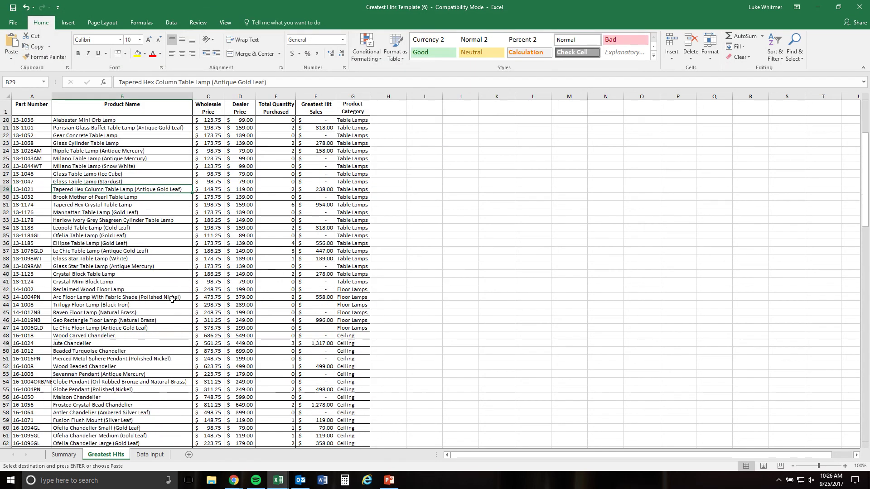
scroll(174, 295, down, 20)
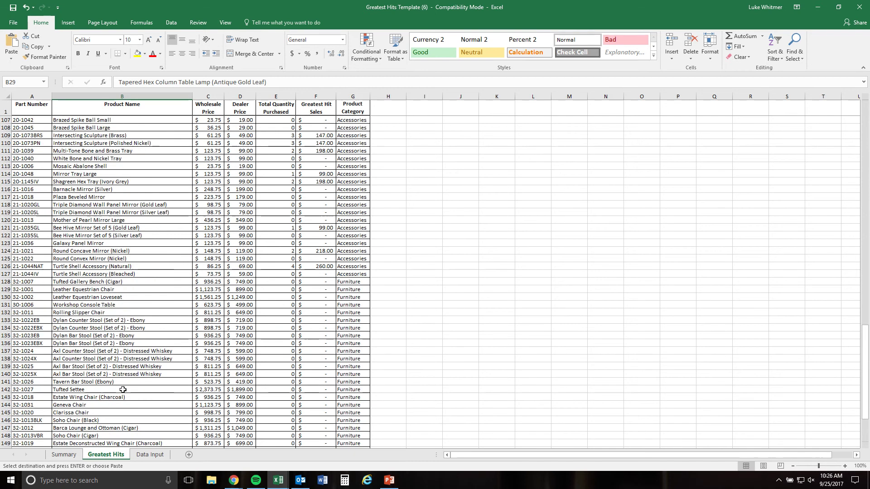
Return to the Summary sheet and examine the Greatest Hits vs Total Orders chart and the Furniture category's order amount and percentage
scroll(116, 403, down, 8)
key(ctrl+Page_Up)
scroll(220, 316, down, 6)
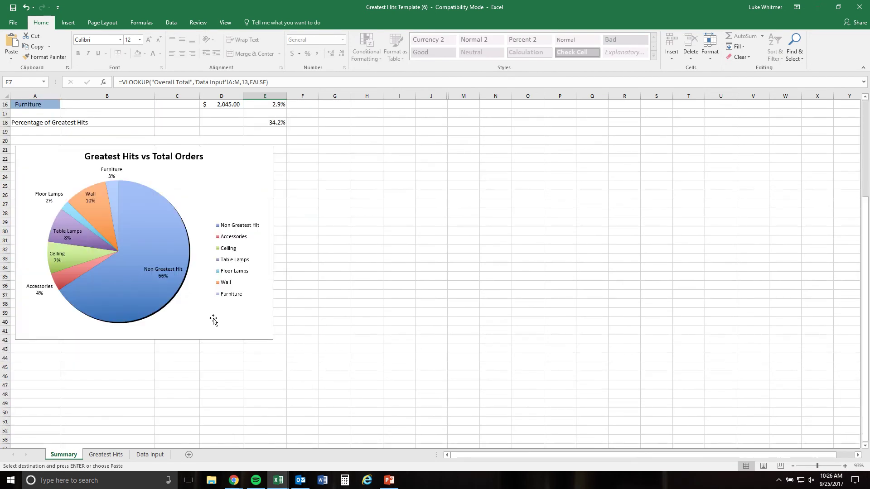
scroll(242, 318, up, 6)
click(262, 249)
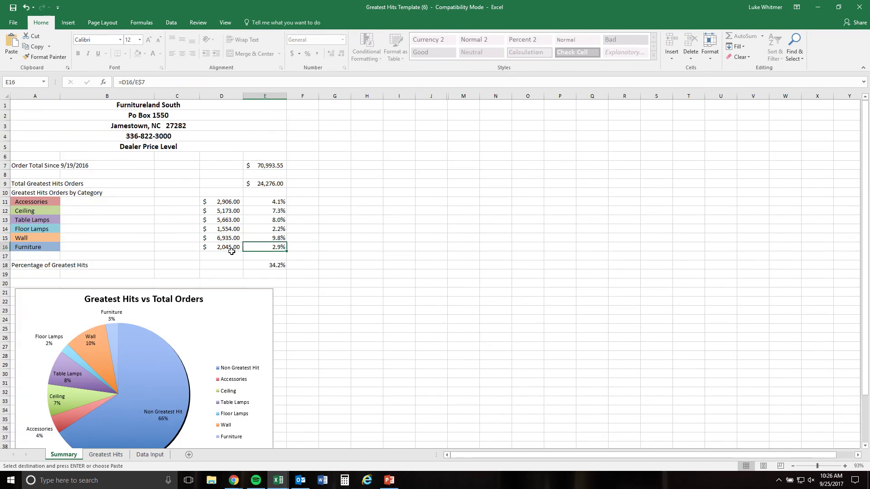
click(4, 247)
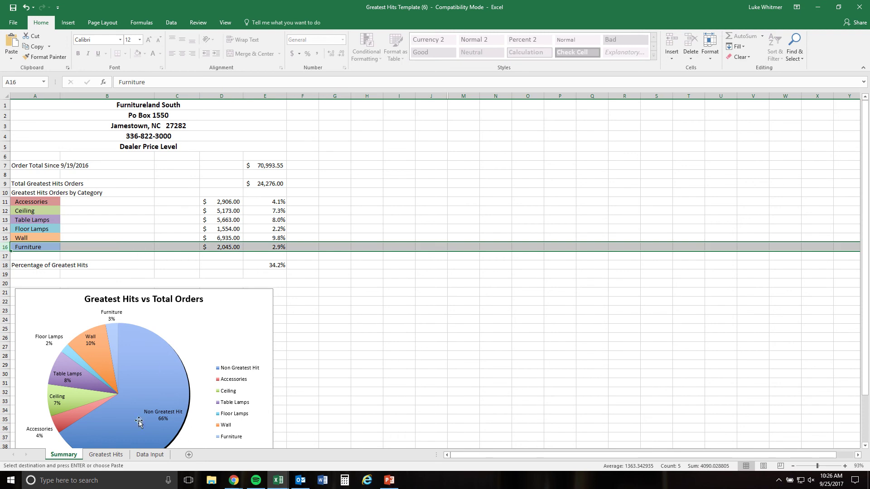
Examine the furniture products on the Greatest Hits sheet, including the Ebony Dylan counter stool and bar stool rows
click(111, 455)
scroll(229, 266, down, 3)
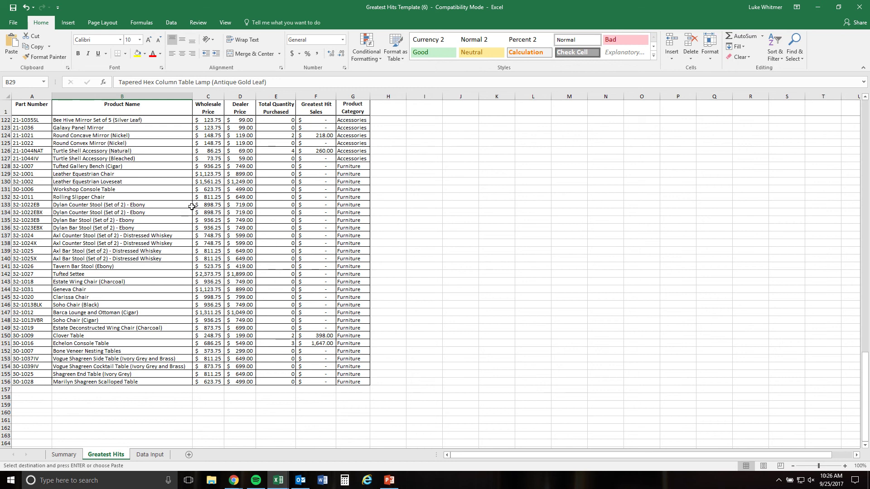
click(173, 205)
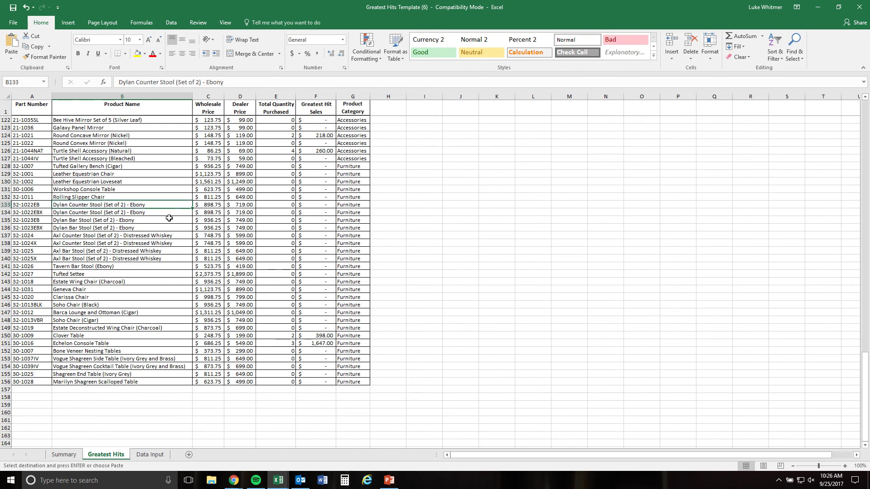
click(168, 221)
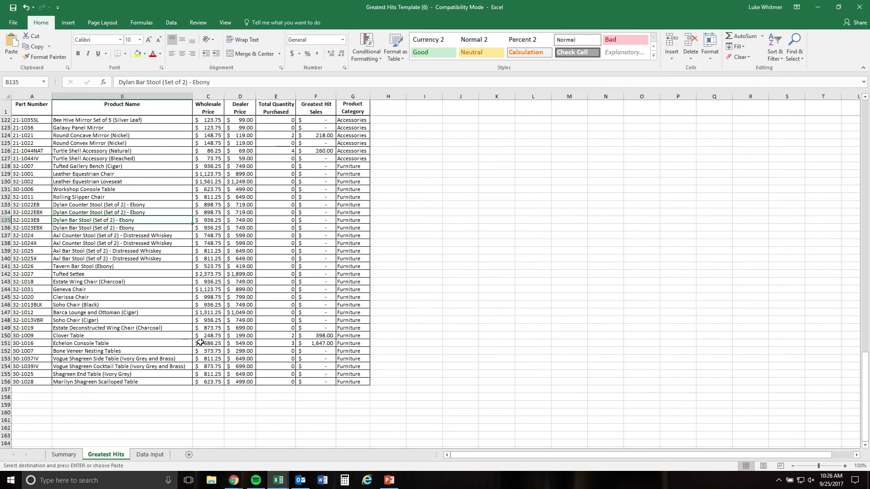
Go back to the Summary sheet and review the category totals together with the Greatest Hits pie chart
click(63, 454)
click(326, 300)
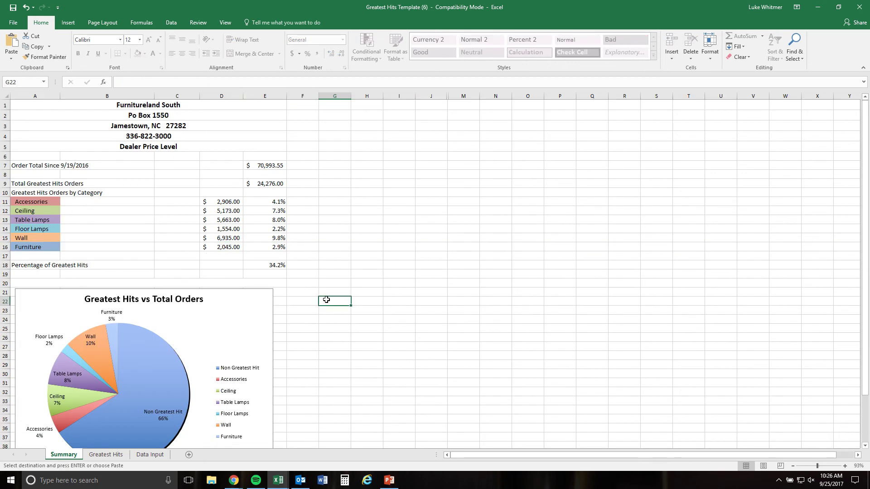
scroll(318, 277, down, 5)
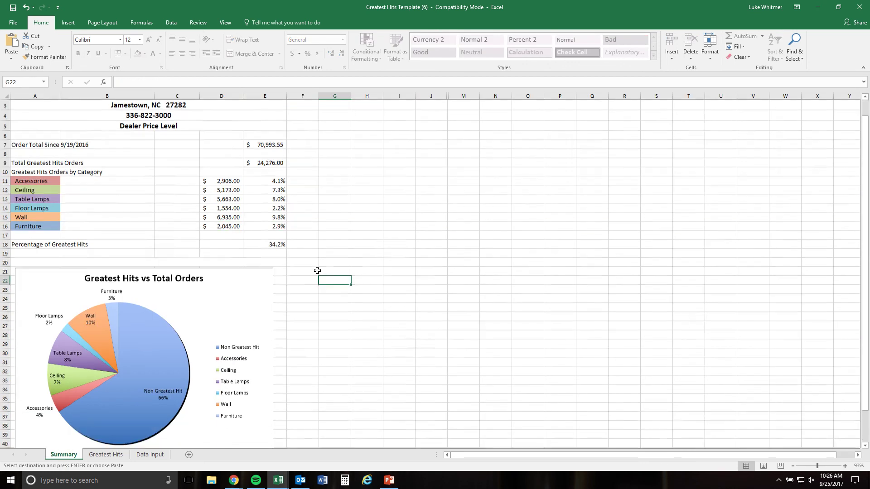
scroll(315, 270, up, 5)
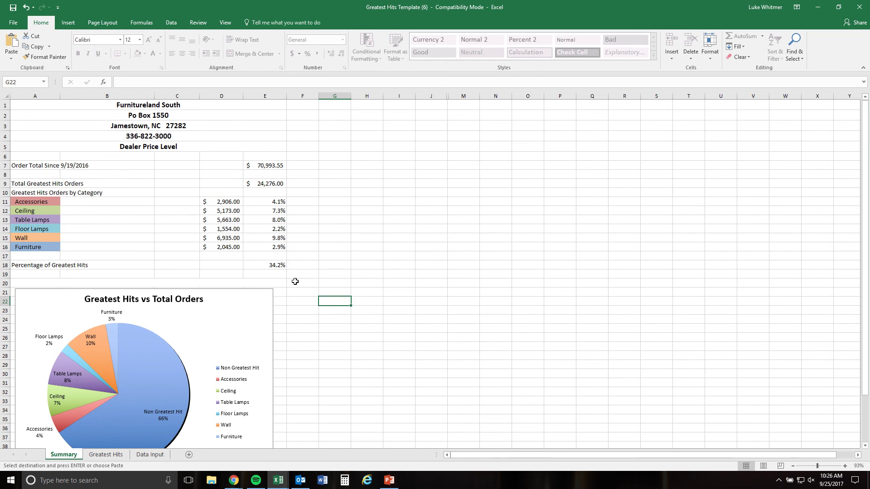